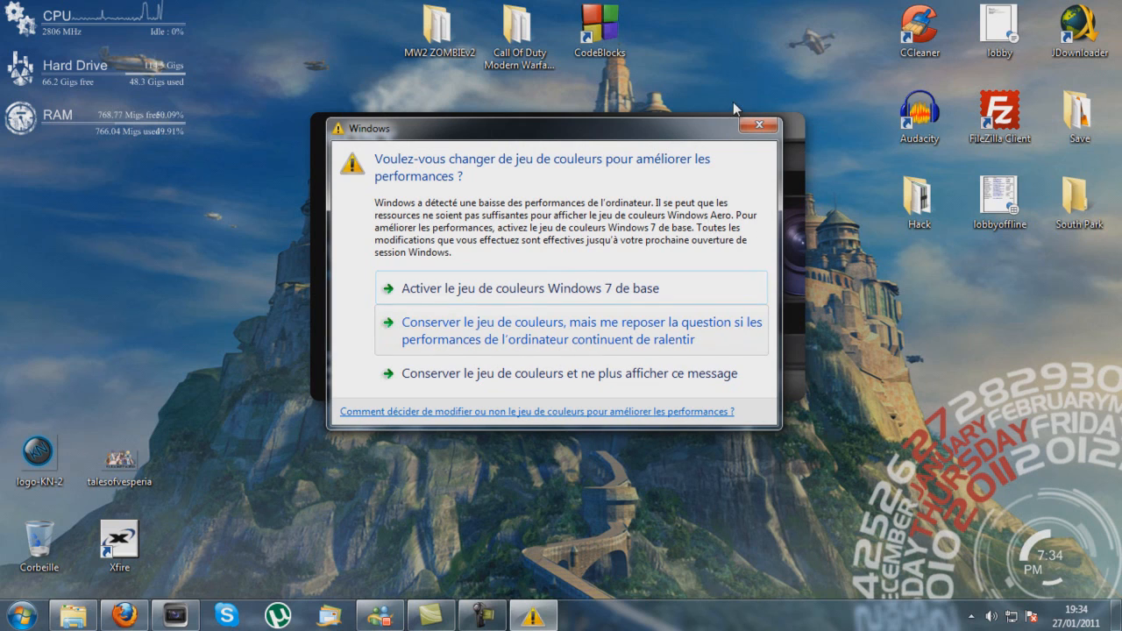
- Dismiss the Windows colour-scheme warning and open the clip 2011_1_24_18_41_3 from the Montage folder in Vegas Pro
{"action": "left_click", "coordinate": [754, 125]}
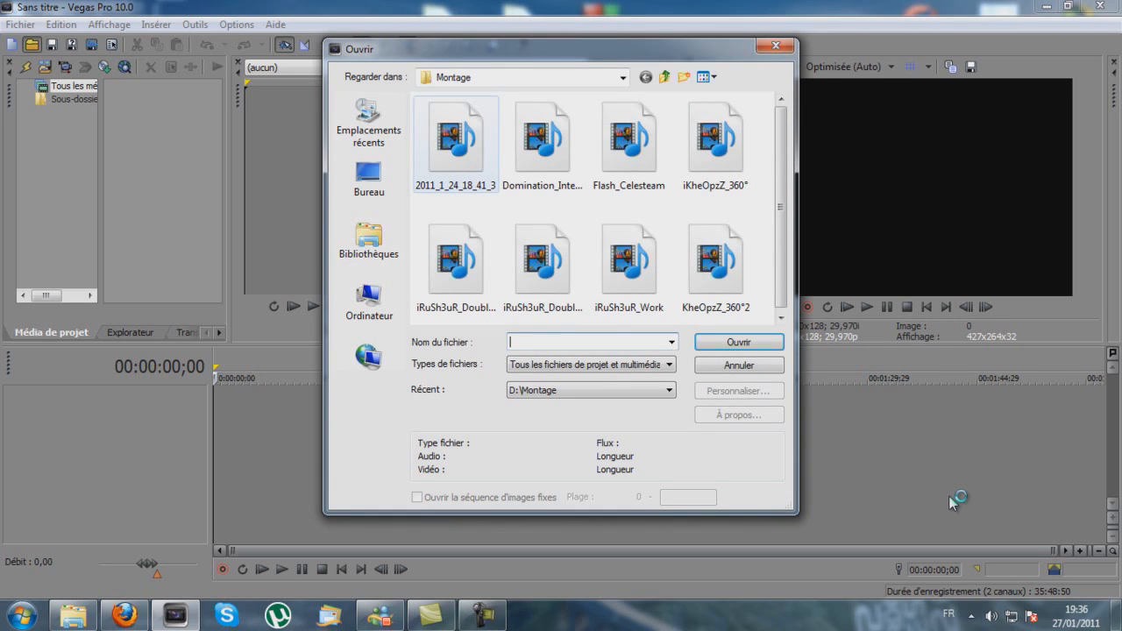
{"action": "left_click", "coordinate": [455, 145]}
{"action": "left_click", "coordinate": [738, 342]}
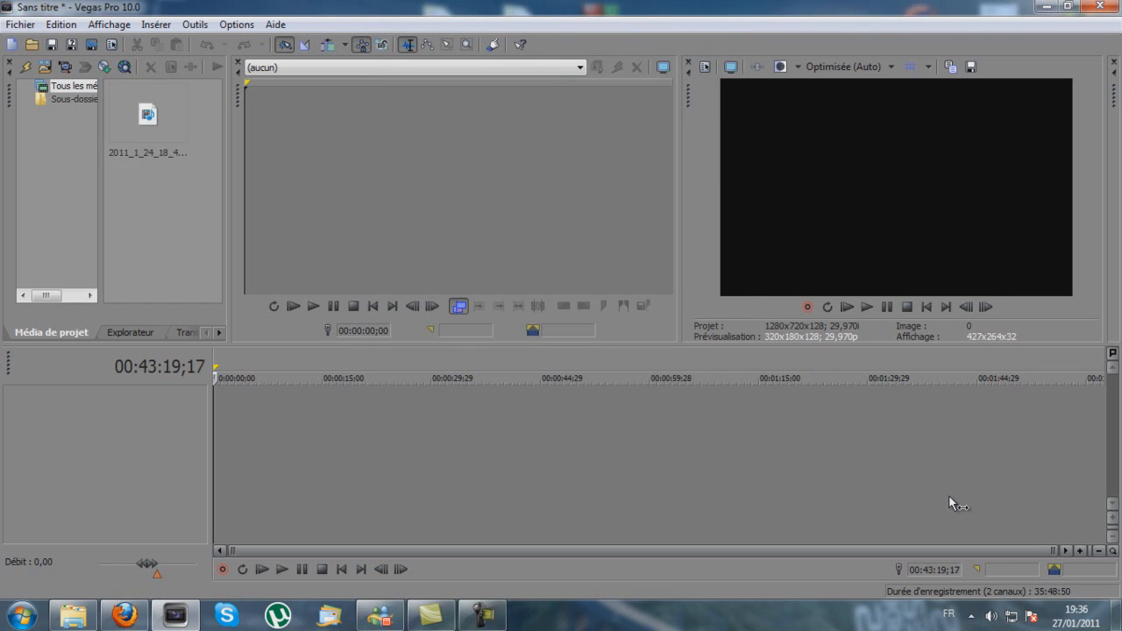
- Split the clip's video and audio on the timeline at 00:03:06;22 and again at 00:03:36;06
{"action": "scroll", "coordinate": [949, 495], "scroll_direction": "down", "scroll_amount": 2}
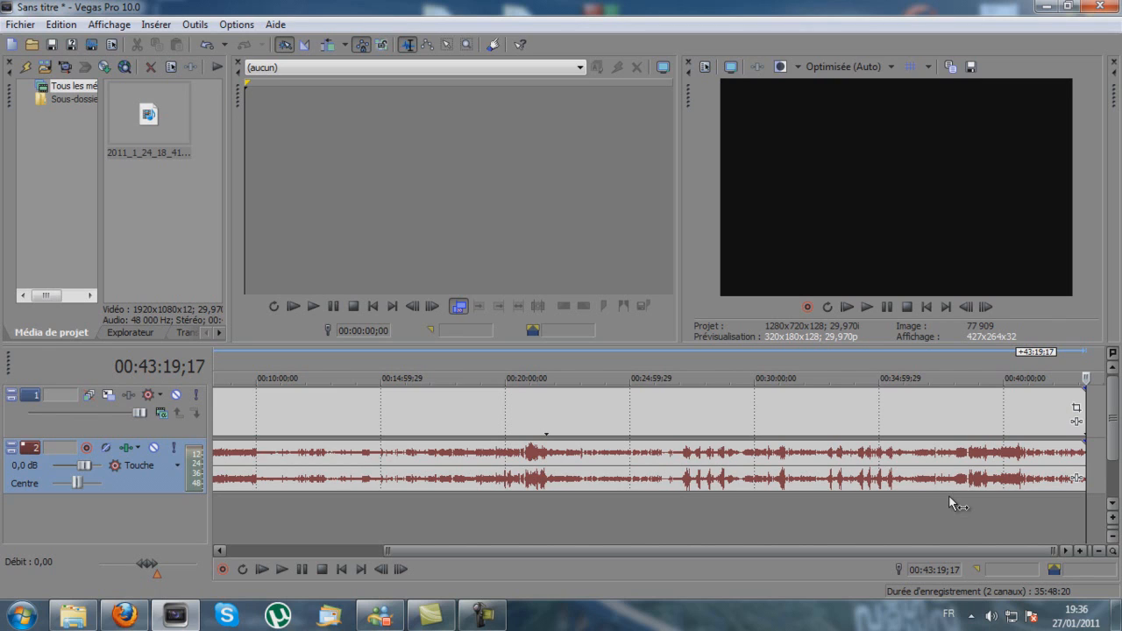
{"action": "scroll", "coordinate": [949, 495], "scroll_direction": "down", "scroll_amount": 1}
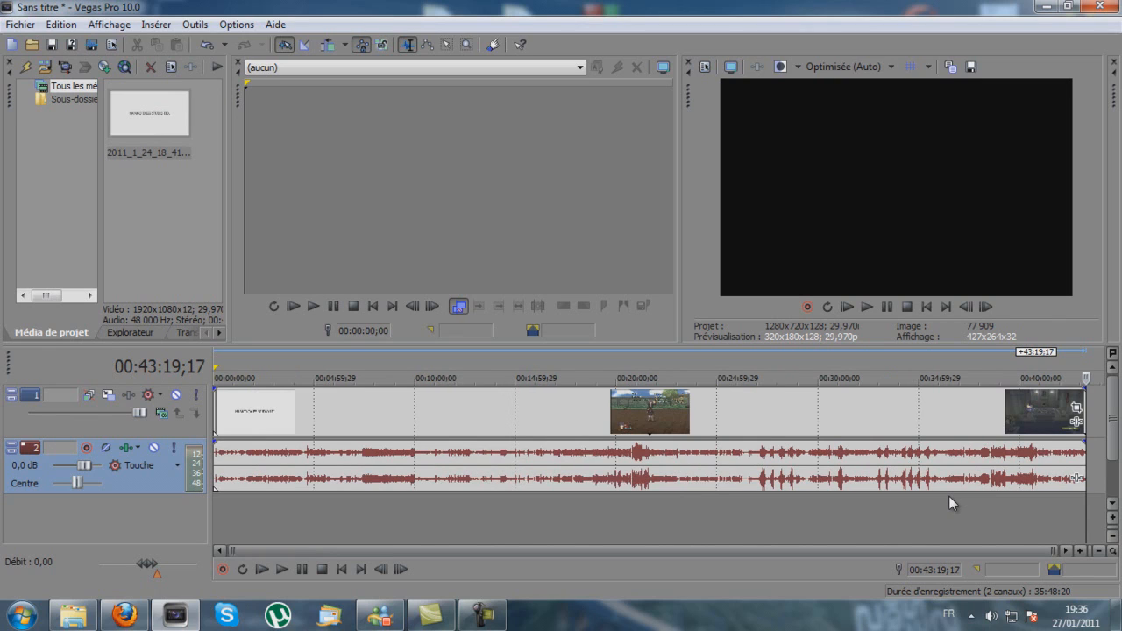
{"action": "key", "text": "s"}
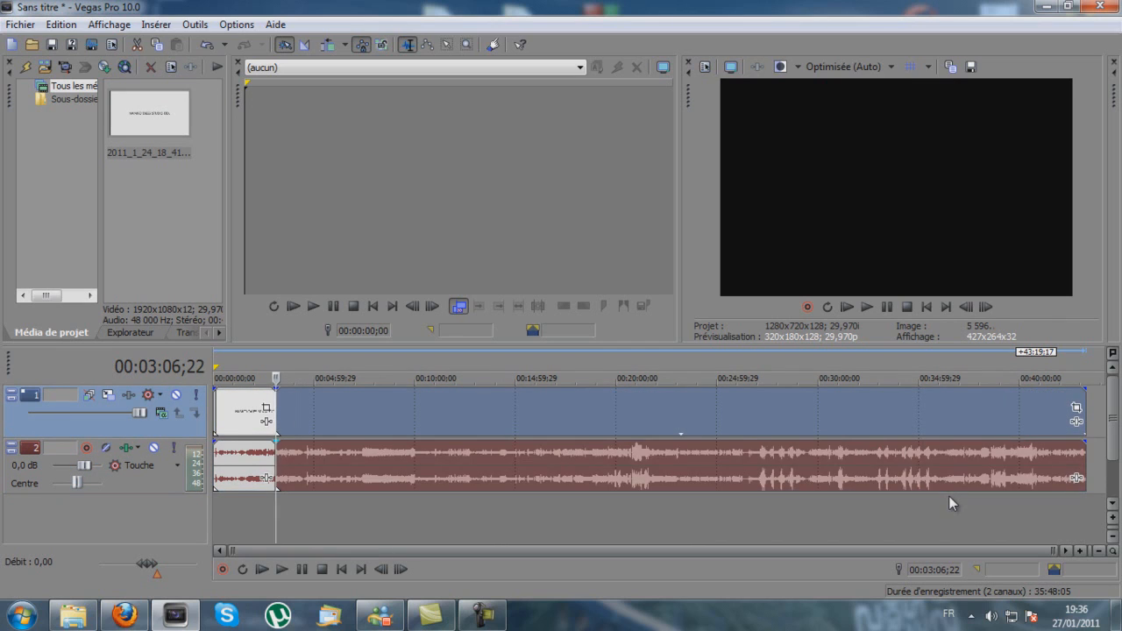
{"action": "left_click", "coordinate": [950, 491]}
{"action": "left_click", "coordinate": [951, 502]}
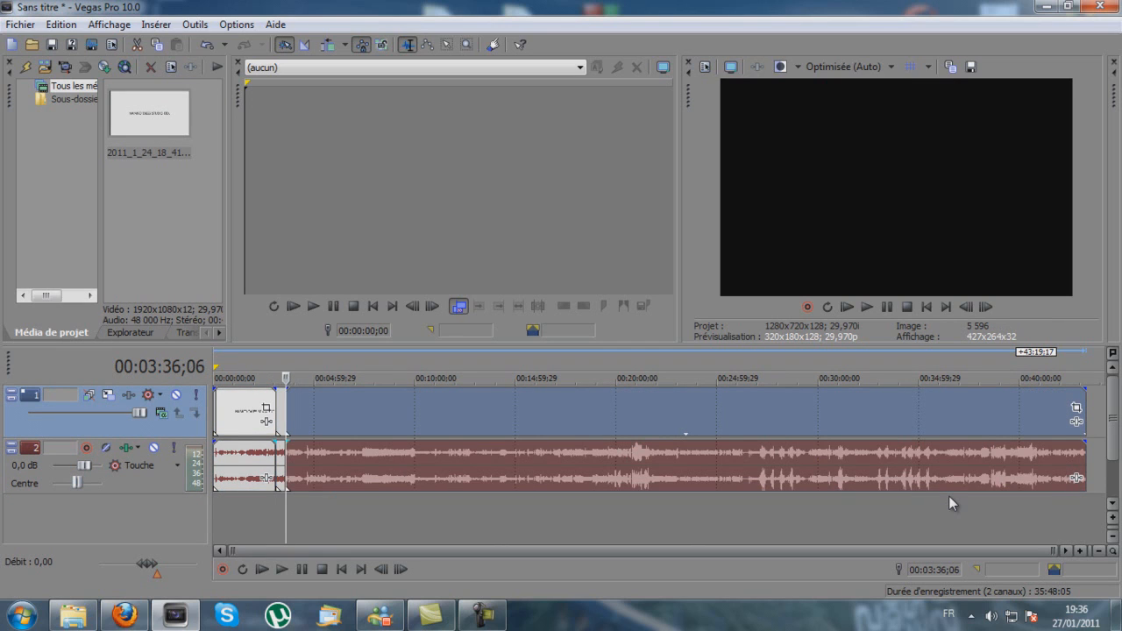
- Delete the clip segments before 00:03:06;22 and after 00:03:36;06, keeping only the excerpt between the two cuts
{"action": "key", "text": "Menu"}
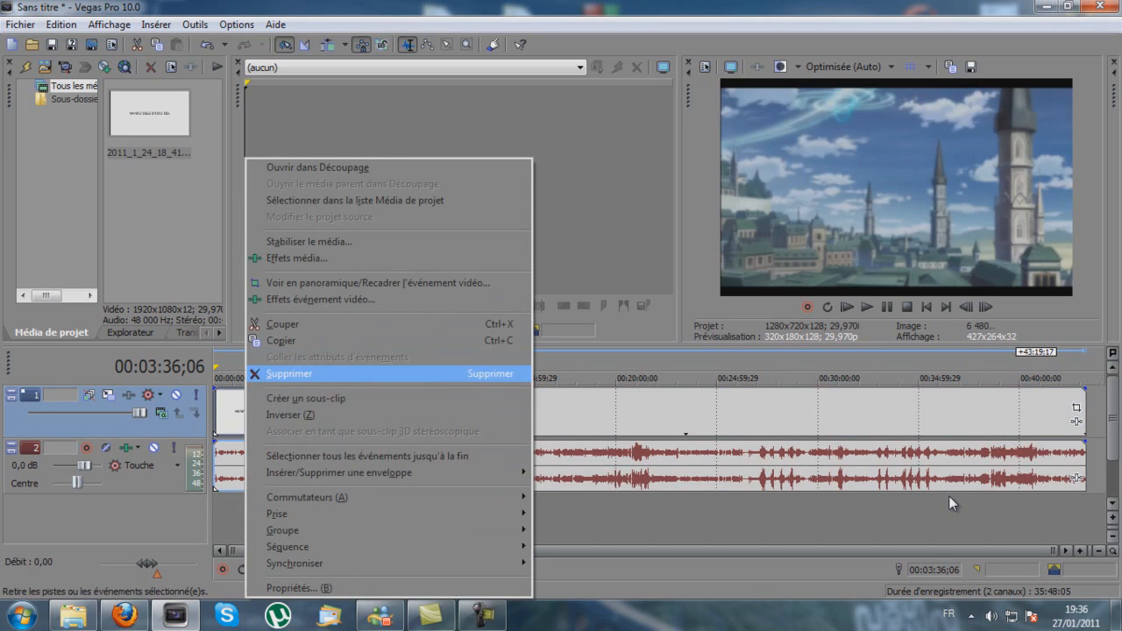
{"action": "key", "text": "s"}
{"action": "key", "text": "Return"}
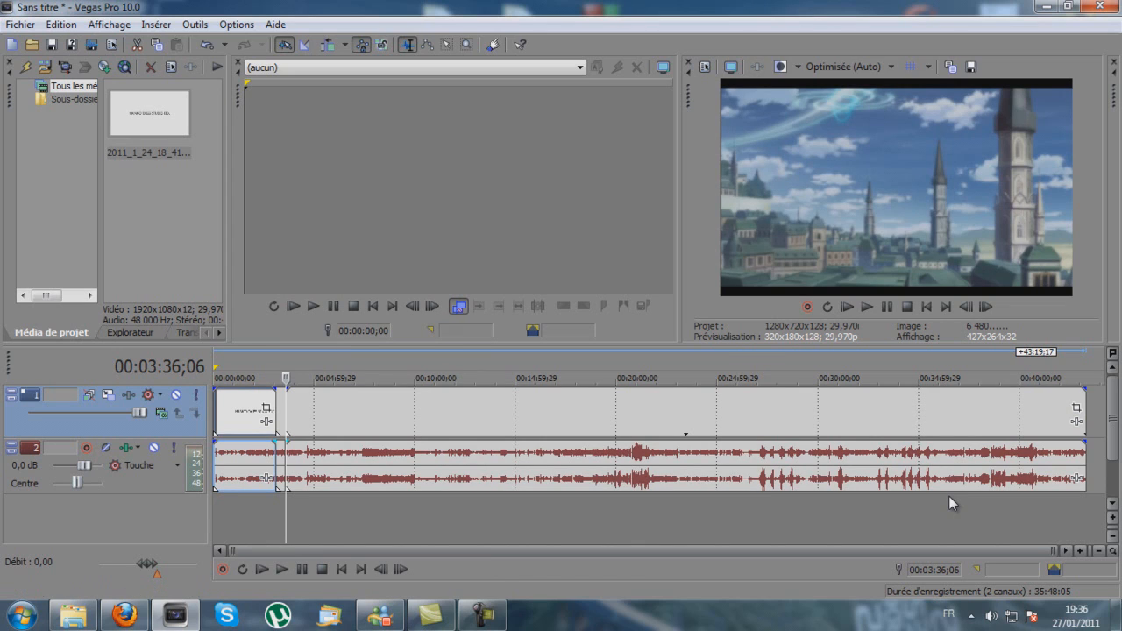
{"action": "key", "text": "Menu"}
{"action": "key", "text": "s"}
{"action": "key", "text": "Return"}
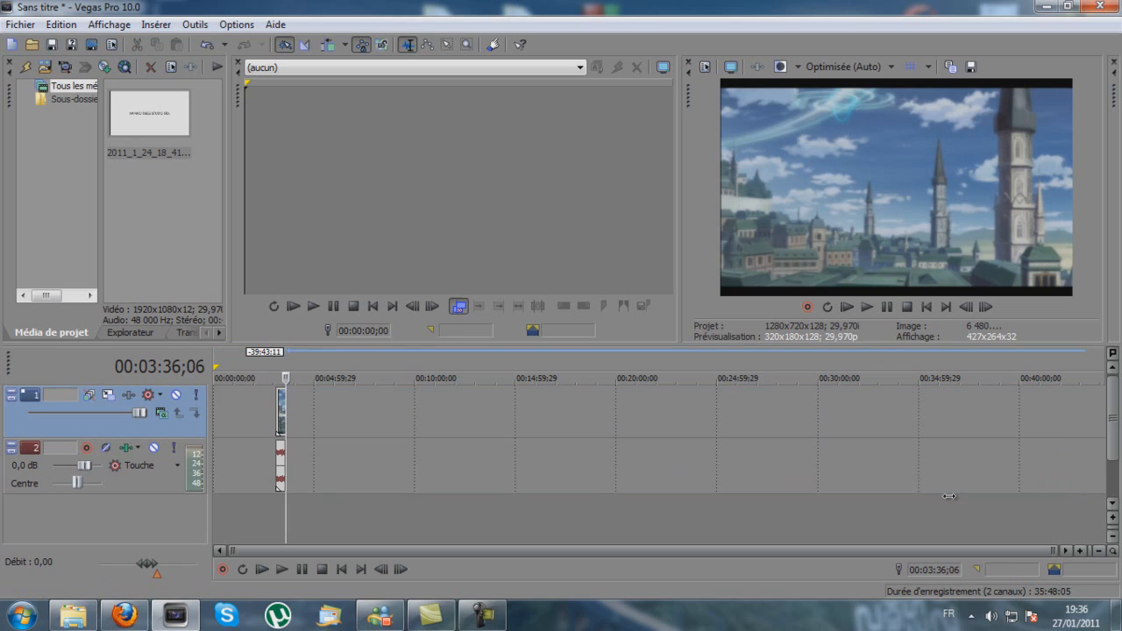
- Move the remaining video and audio excerpt to the very start of the timeline
{"action": "scroll", "coordinate": [949, 495], "scroll_direction": "up", "scroll_amount": 3}
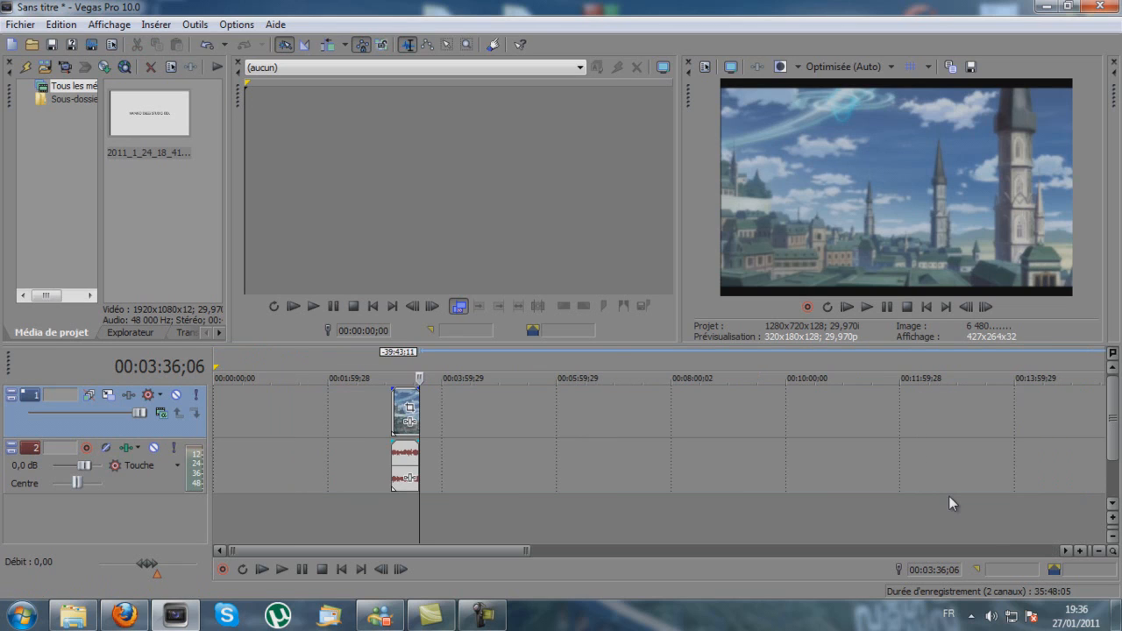
{"action": "scroll", "coordinate": [949, 496], "scroll_direction": "up", "scroll_amount": 2}
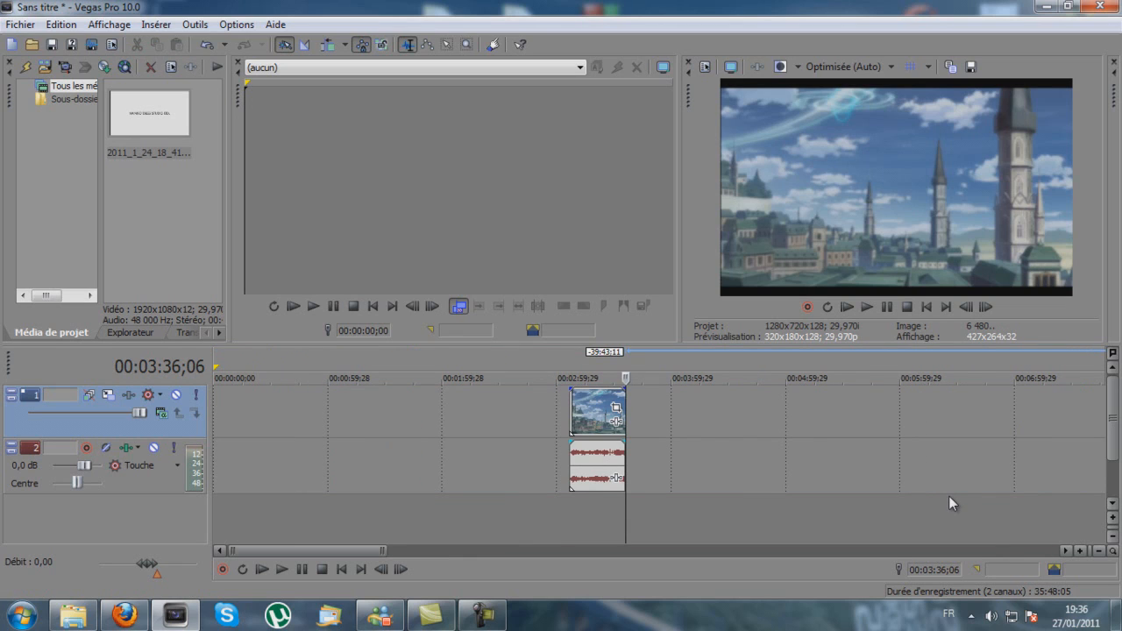
{"action": "left_click_drag", "start_coordinate": [597, 464], "coordinate": [242, 465]}
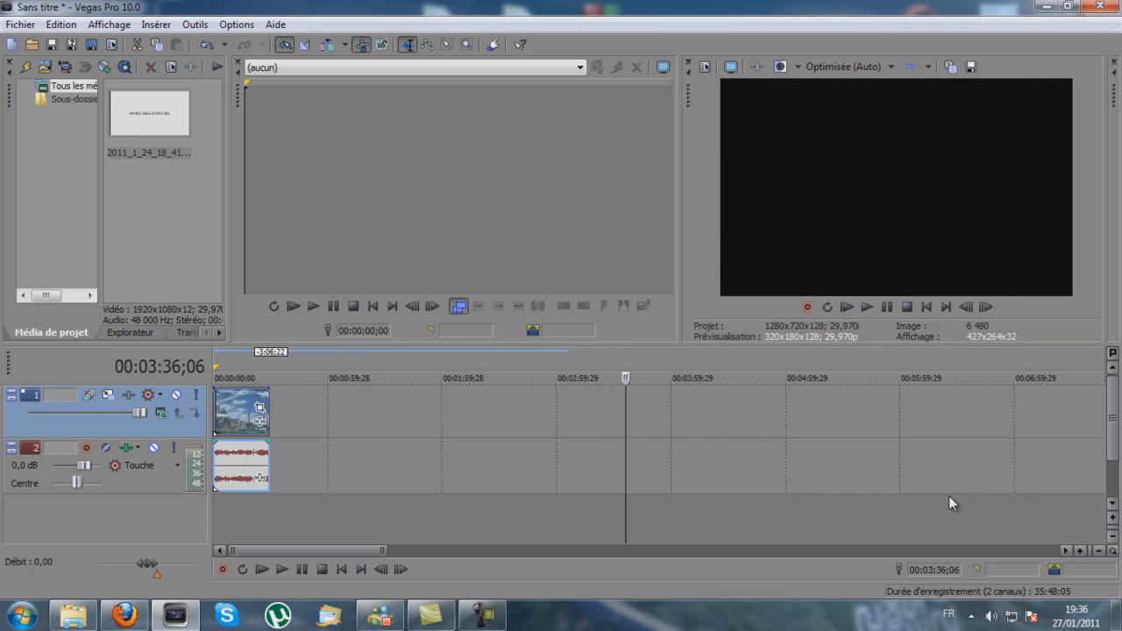
- Preview the excerpt and place the playhead at 00:00:11;20
{"action": "left_click", "coordinate": [232, 465]}
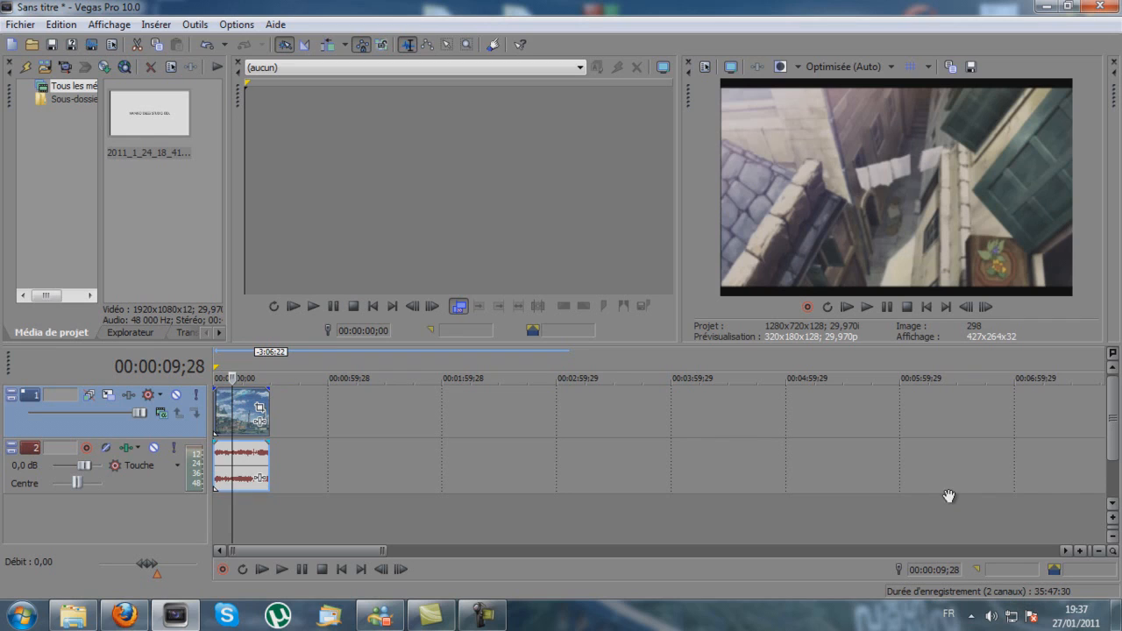
{"action": "key", "text": "Right"}
{"action": "key", "text": "Right"}
{"action": "key", "text": "Right"}
{"action": "key", "text": "Right"}
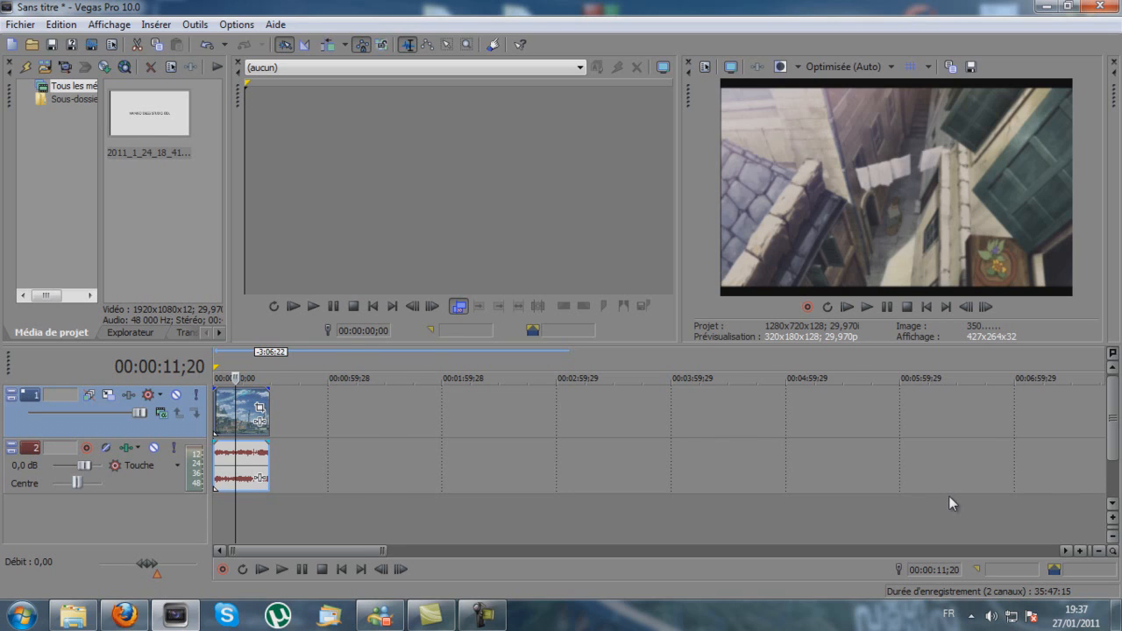
{"action": "scroll", "coordinate": [949, 495], "scroll_direction": "up", "scroll_amount": 3}
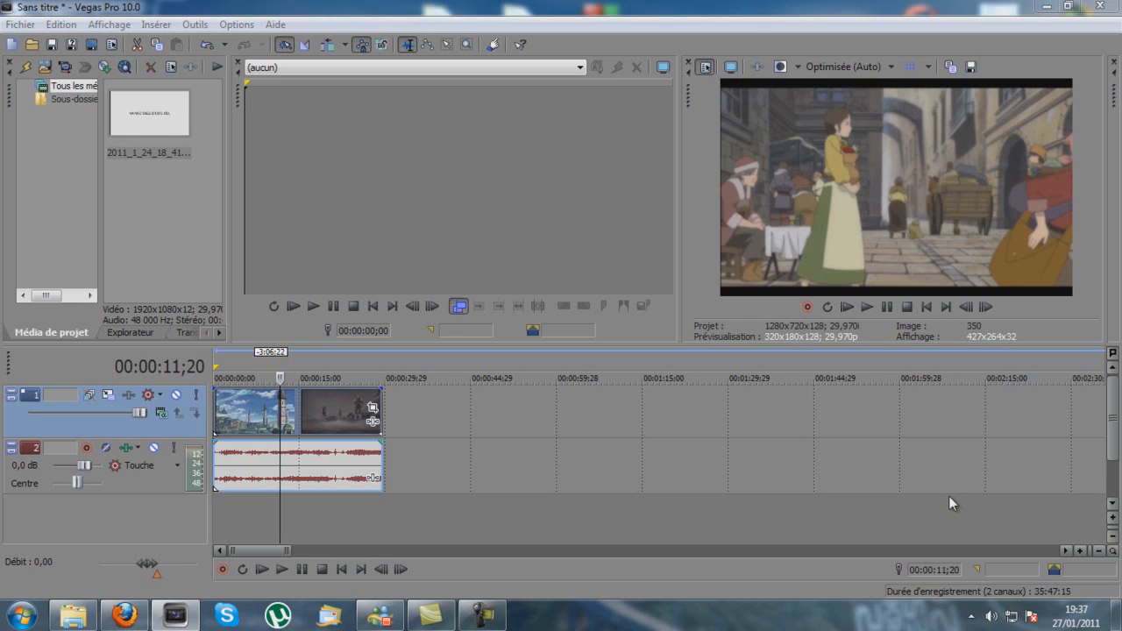
- Set the project's video frame size to a width of 1920 and a height of 1080 in the project properties
{"action": "key", "text": "alt+Return"}
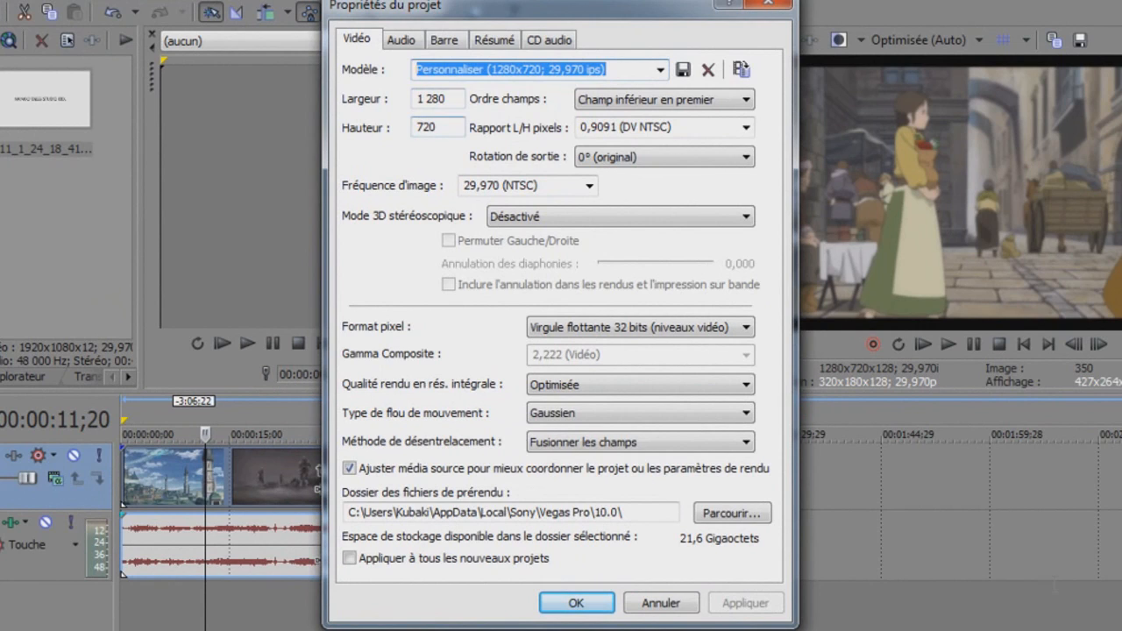
{"action": "left_click_drag", "start_coordinate": [447, 98], "coordinate": [416, 99]}
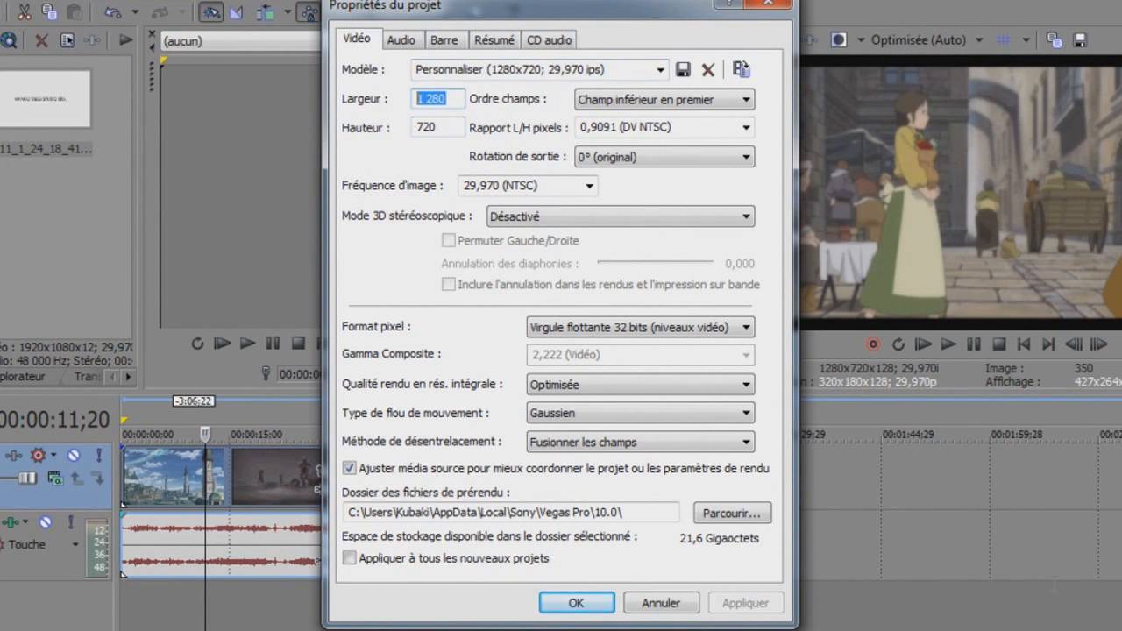
{"action": "left_click", "coordinate": [425, 98]}
{"action": "key", "text": "ctrl+a"}
{"action": "type", "text": "1920"}
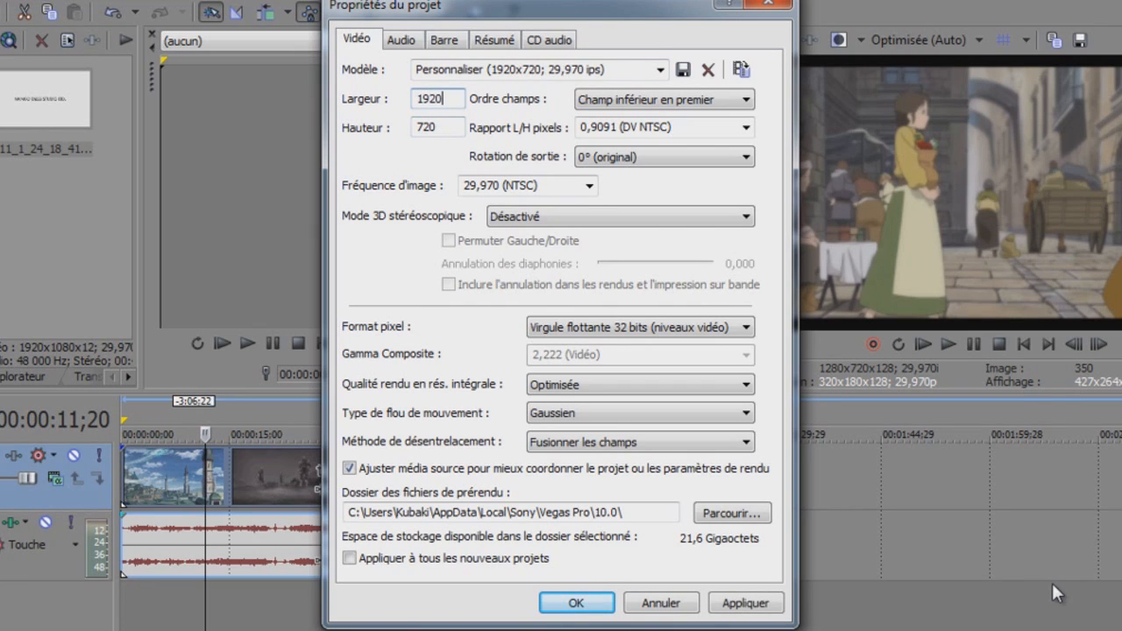
{"action": "key", "text": "Tab"}
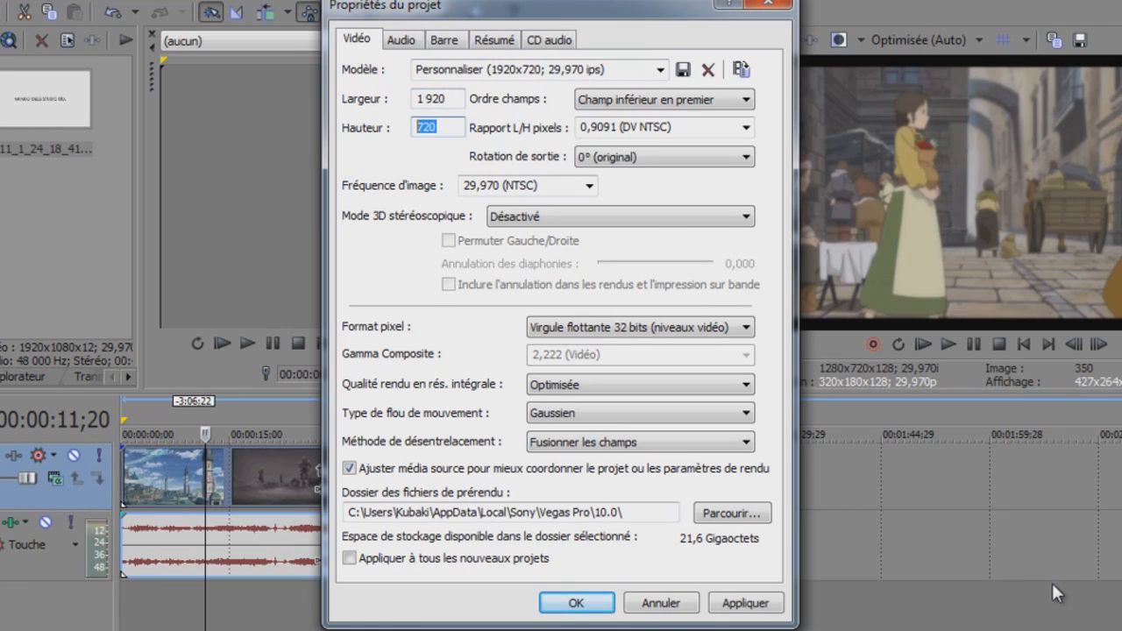
{"action": "type", "text": "1080"}
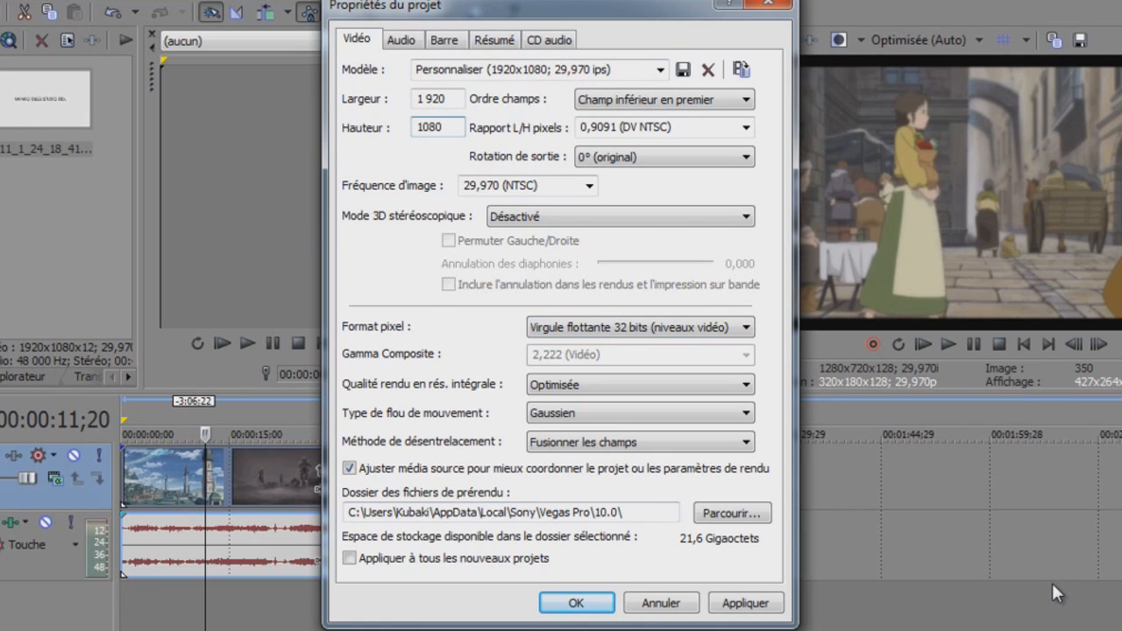
- Keep the full-resolution rendering quality at Optimisée and apply the project properties, using them for all new projects too
{"action": "key", "text": "alt+Down"}
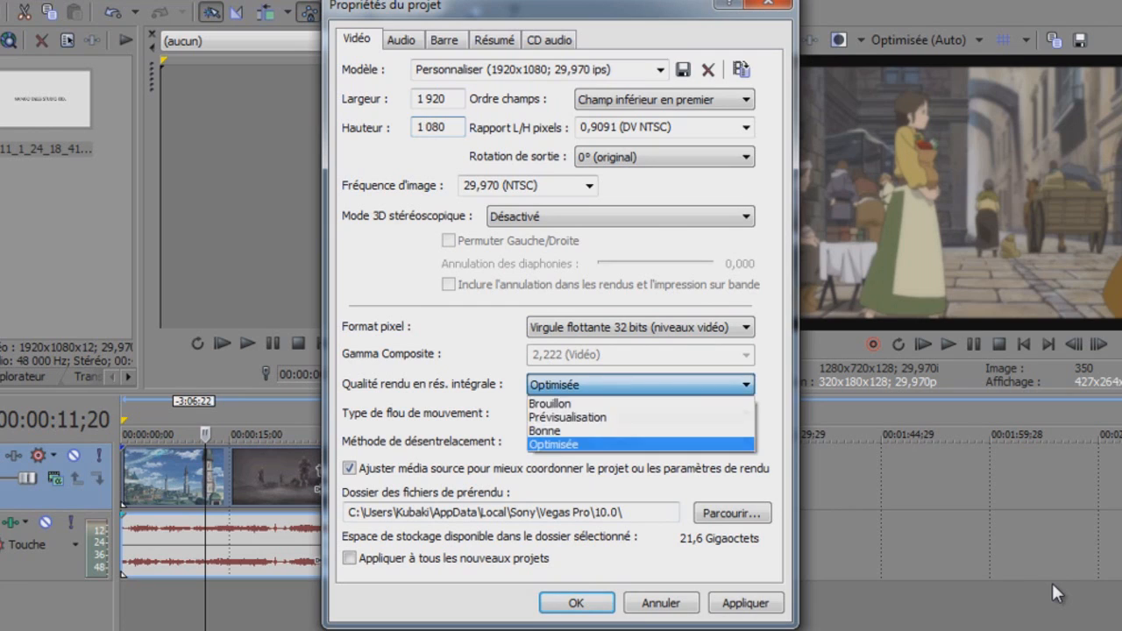
{"action": "key", "text": "Return"}
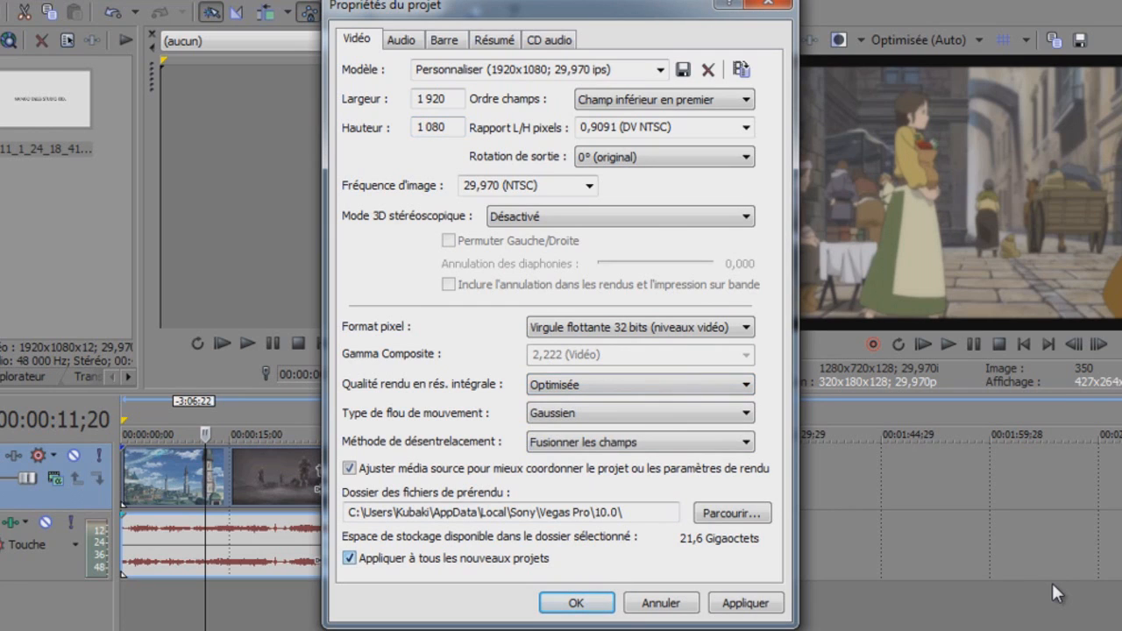
{"action": "key", "text": "alt+a"}
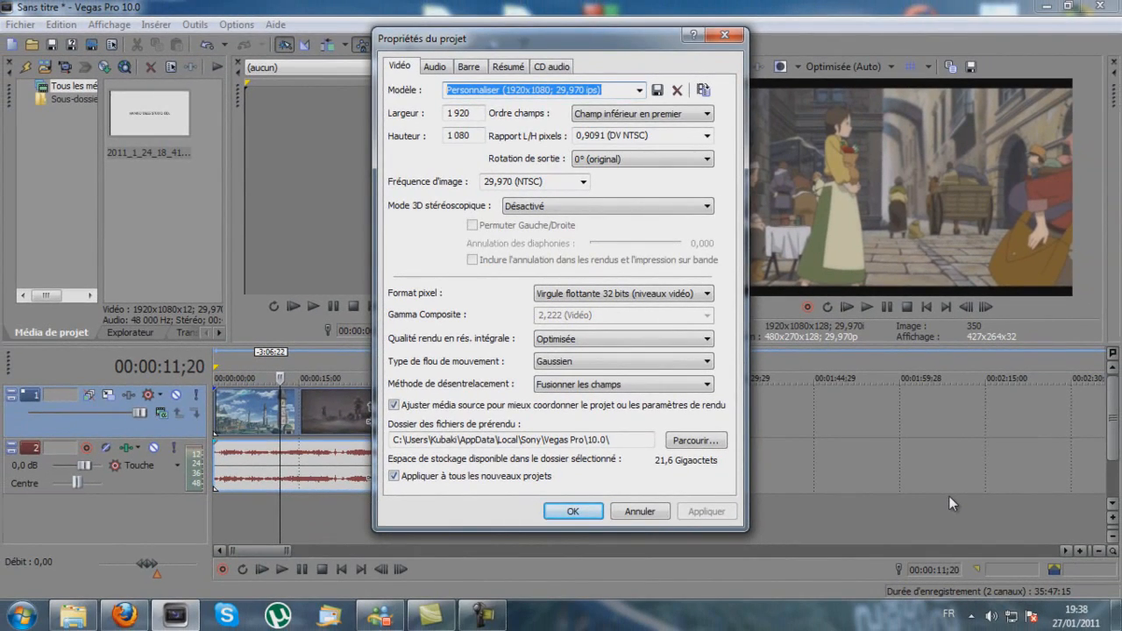
{"action": "key", "text": "Return"}
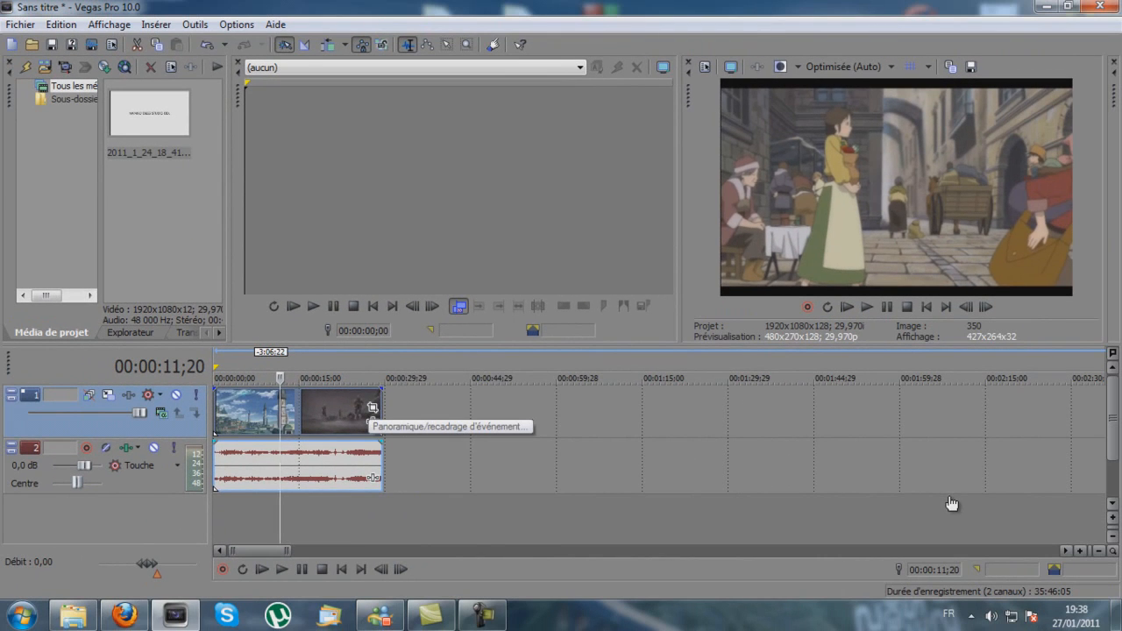
- Resize the clip's pan/crop frame around its centre to about 1952 by 1098
{"action": "left_click", "coordinate": [373, 408]}
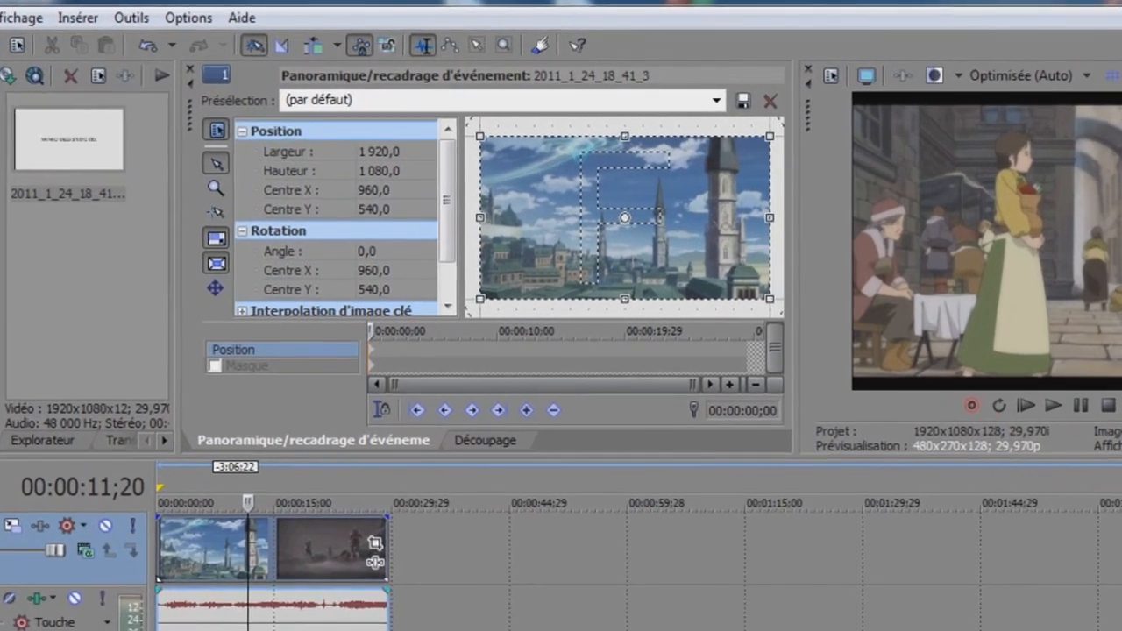
{"action": "left_click_drag", "start_coordinate": [770, 136], "coordinate": [716, 167]}
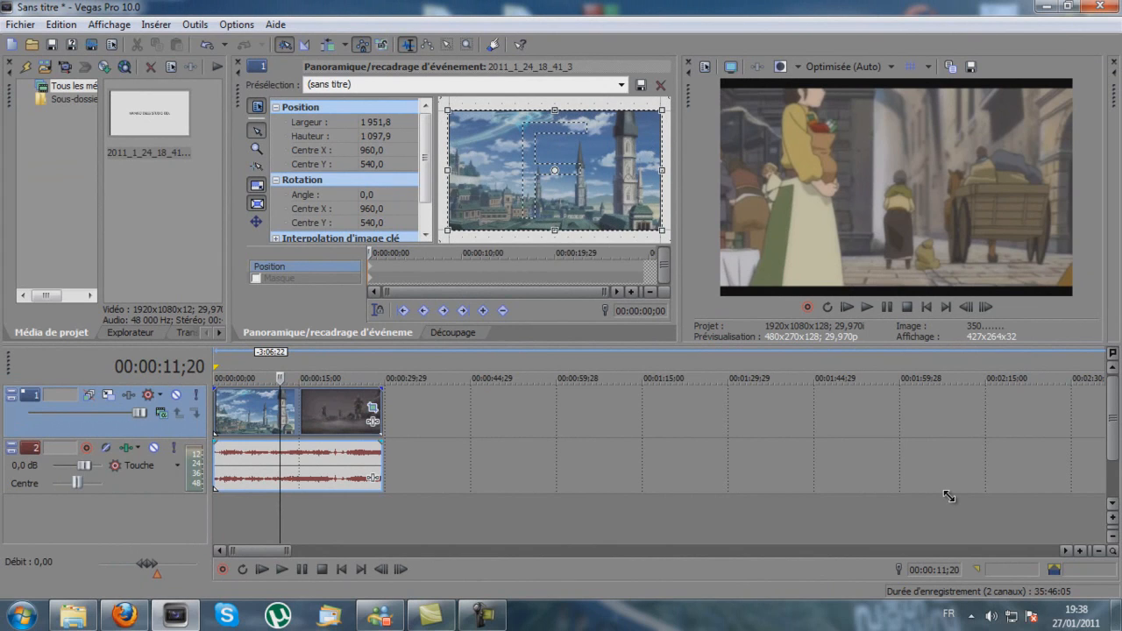
{"action": "left_click_drag", "start_coordinate": [949, 496], "coordinate": [948, 496]}
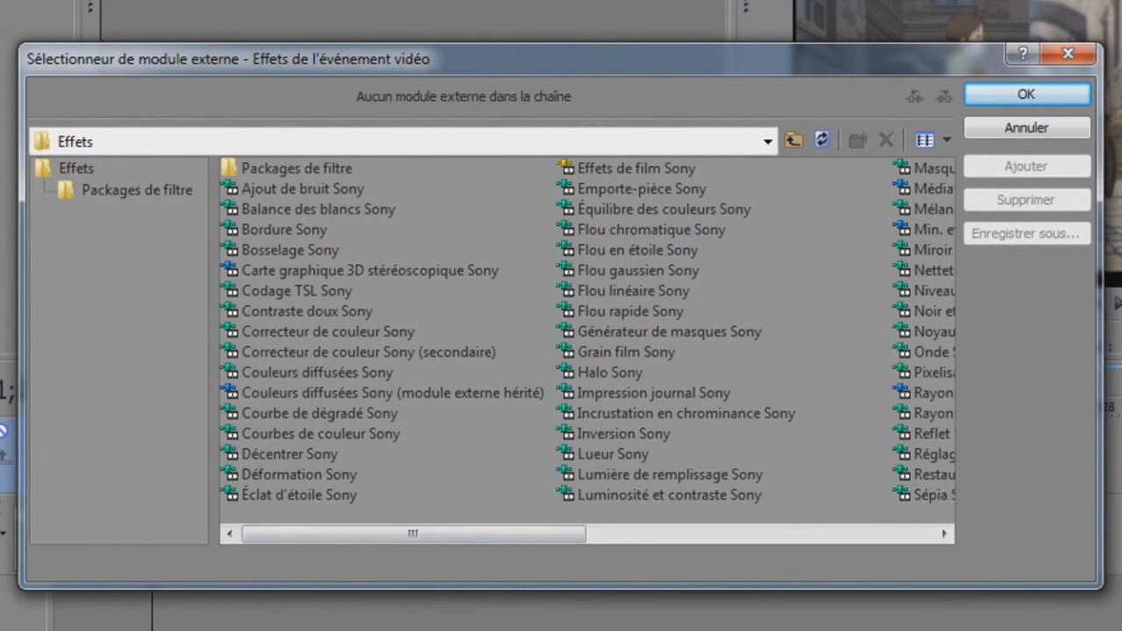
- Add the Luminosité et contraste Sony and Correcteur de couleur Sony (secondaire) effects to the clip's video effects chain
{"action": "left_click", "coordinate": [669, 495]}
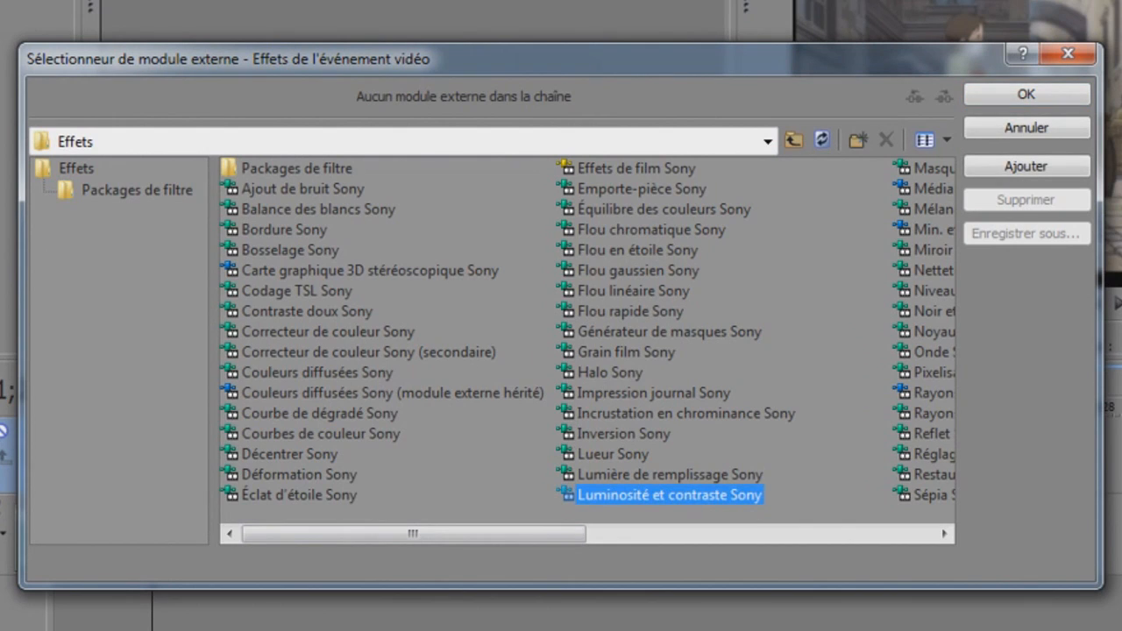
{"action": "left_click", "coordinate": [1026, 165]}
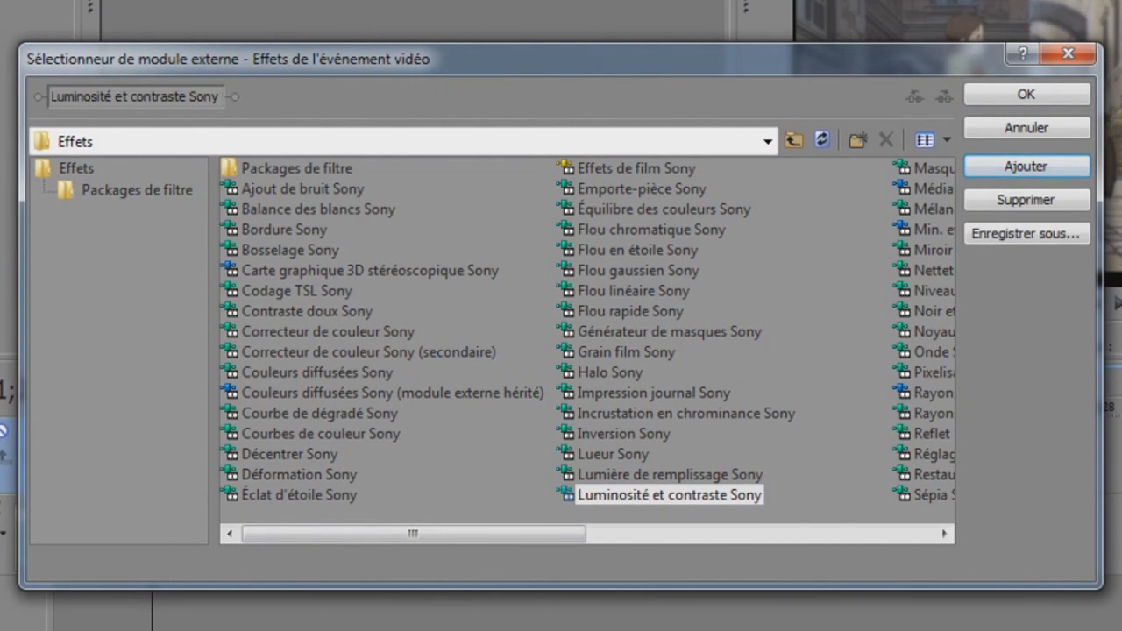
{"action": "left_click", "coordinate": [368, 351]}
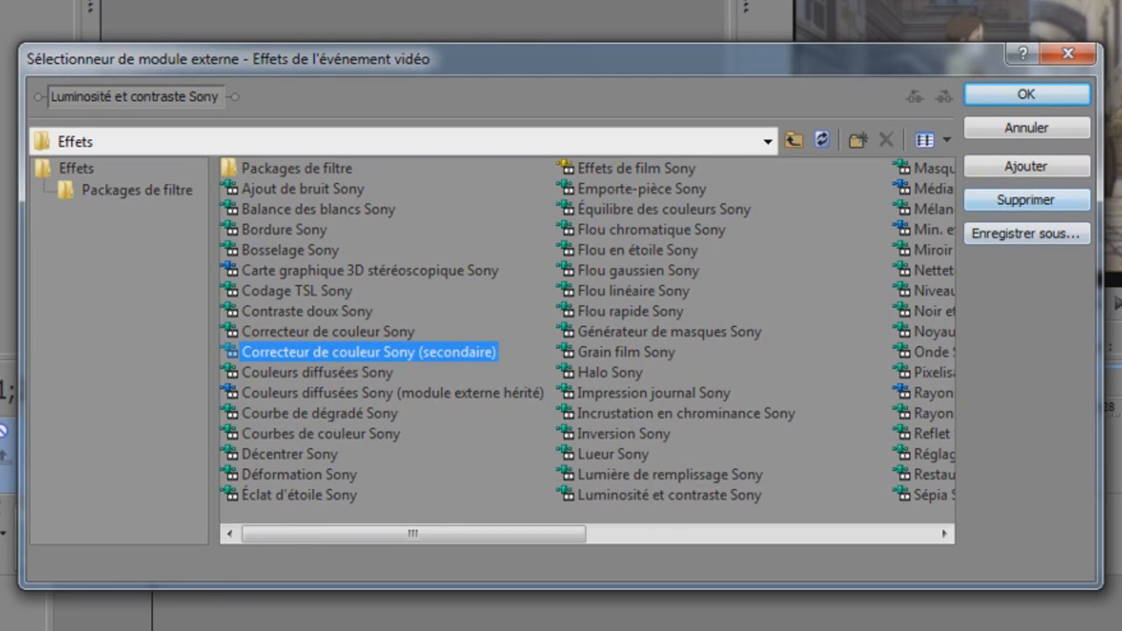
{"action": "left_click", "coordinate": [1026, 166]}
- Add the Netteté Sony effect at the end of the clip's effects chain and confirm the chain
{"action": "left_click", "coordinate": [631, 534]}
{"action": "left_click_drag", "start_coordinate": [634, 534], "coordinate": [655, 534]}
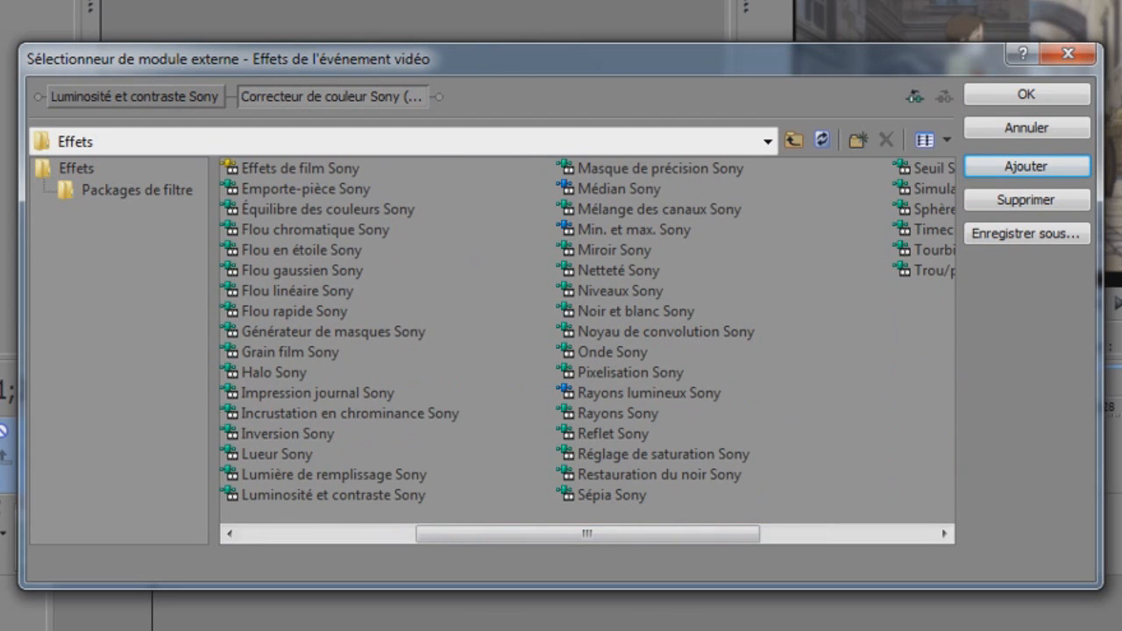
{"action": "left_click", "coordinate": [618, 270]}
{"action": "left_click", "coordinate": [1026, 166]}
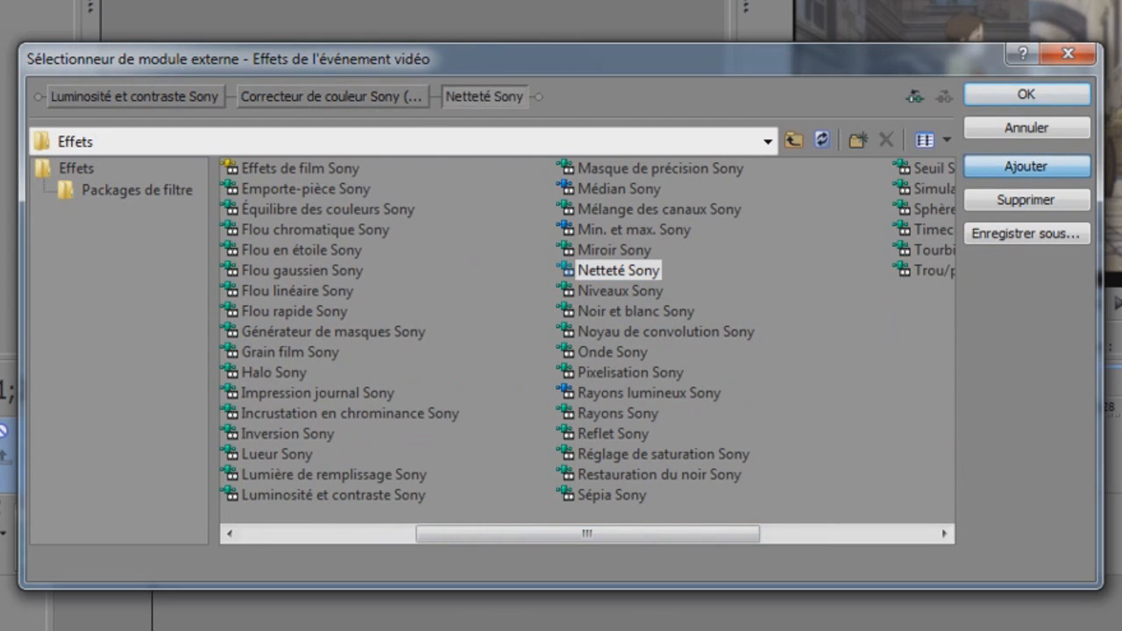
{"action": "left_click", "coordinate": [1027, 93]}
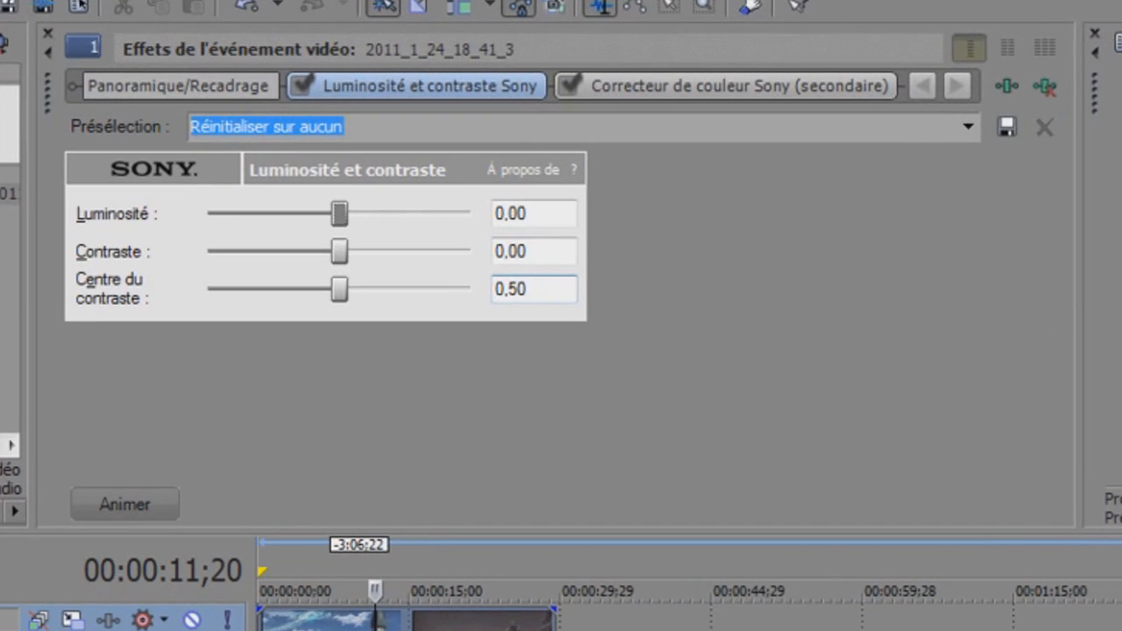
- Apply the Kubaki Nolife MW2+TOV preset to the Luminosité et contraste Sony effect
{"action": "key", "text": "alt+Down"}
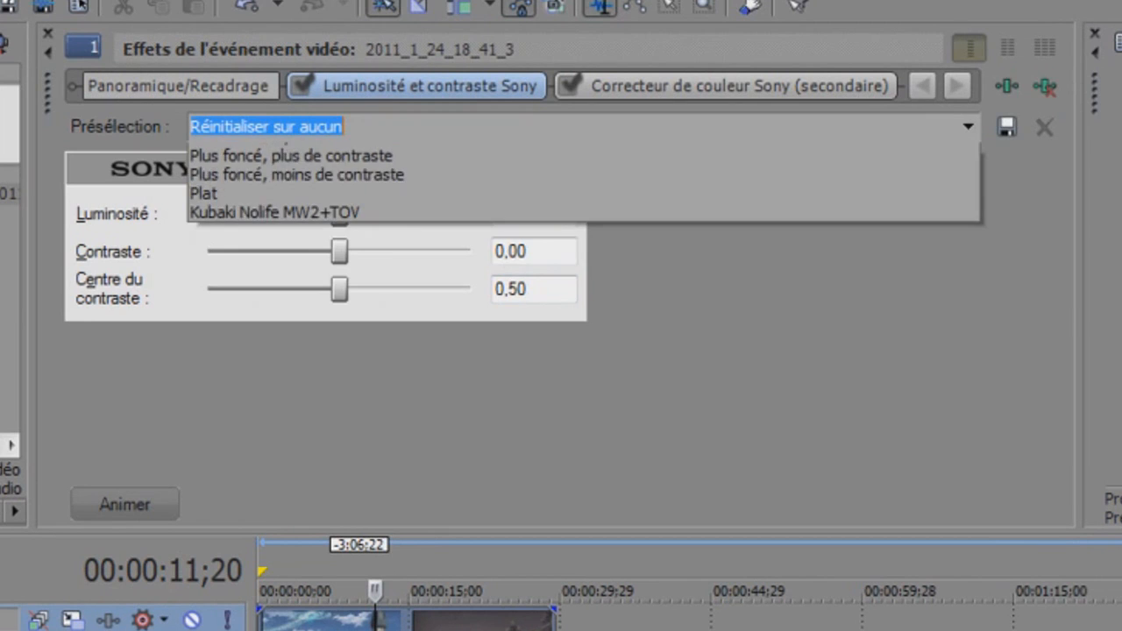
{"action": "key", "text": "Down"}
{"action": "key", "text": "Down"}
{"action": "key", "text": "Down"}
{"action": "key", "text": "Down"}
{"action": "key", "text": "Down"}
{"action": "key", "text": "Down"}
{"action": "key", "text": "Down"}
{"action": "key", "text": "Down"}
{"action": "key", "text": "Down"}
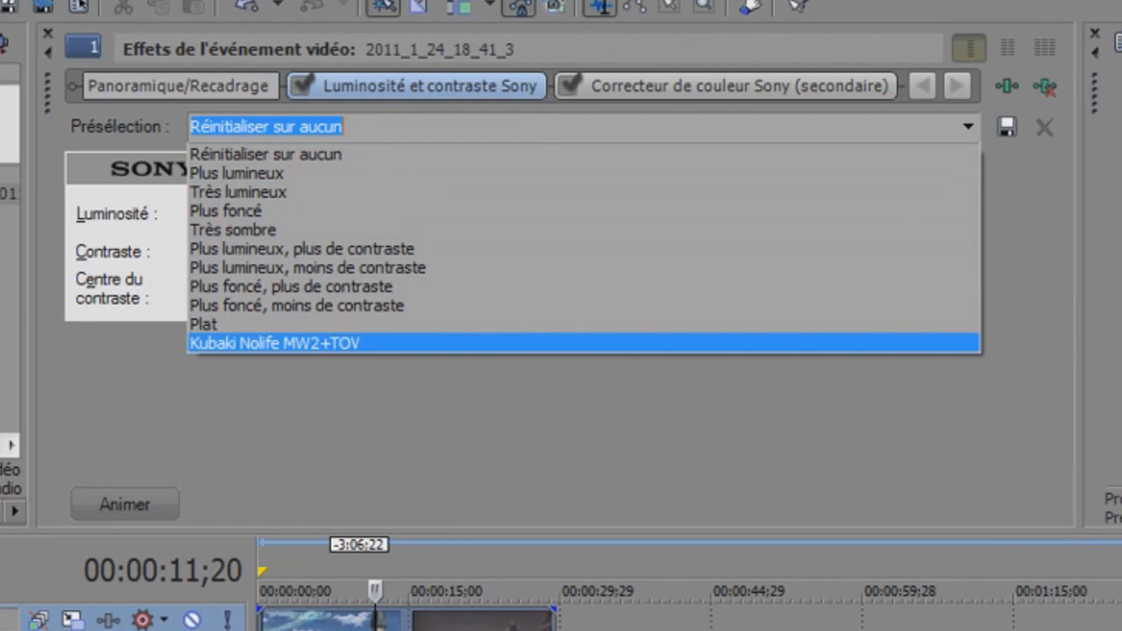
{"action": "key", "text": "Return"}
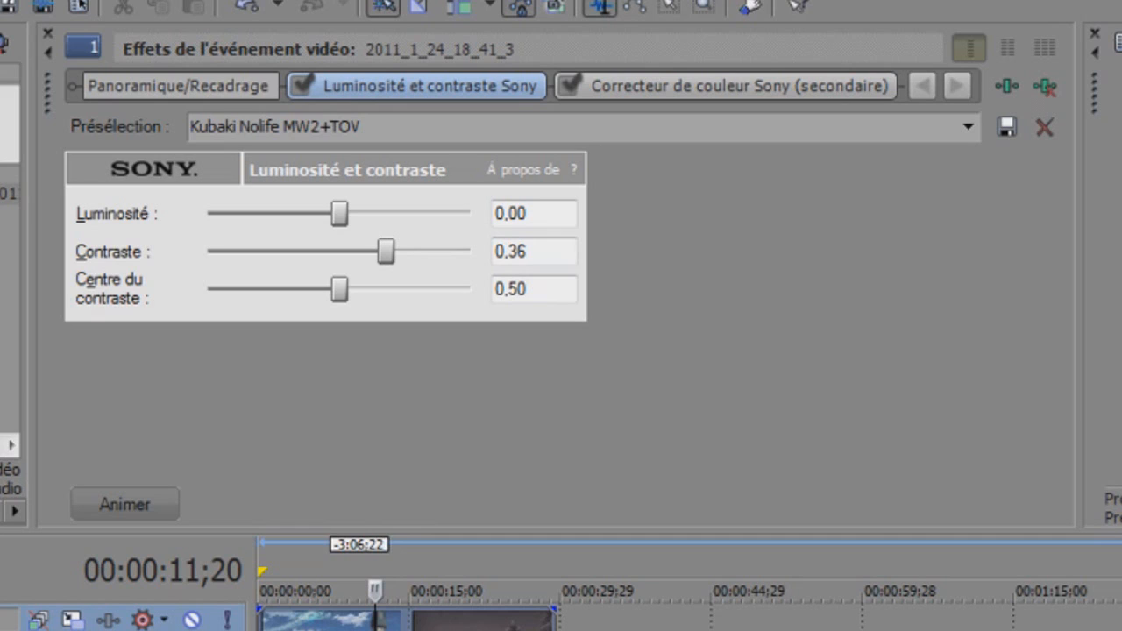
{"action": "left_click", "coordinate": [275, 126]}
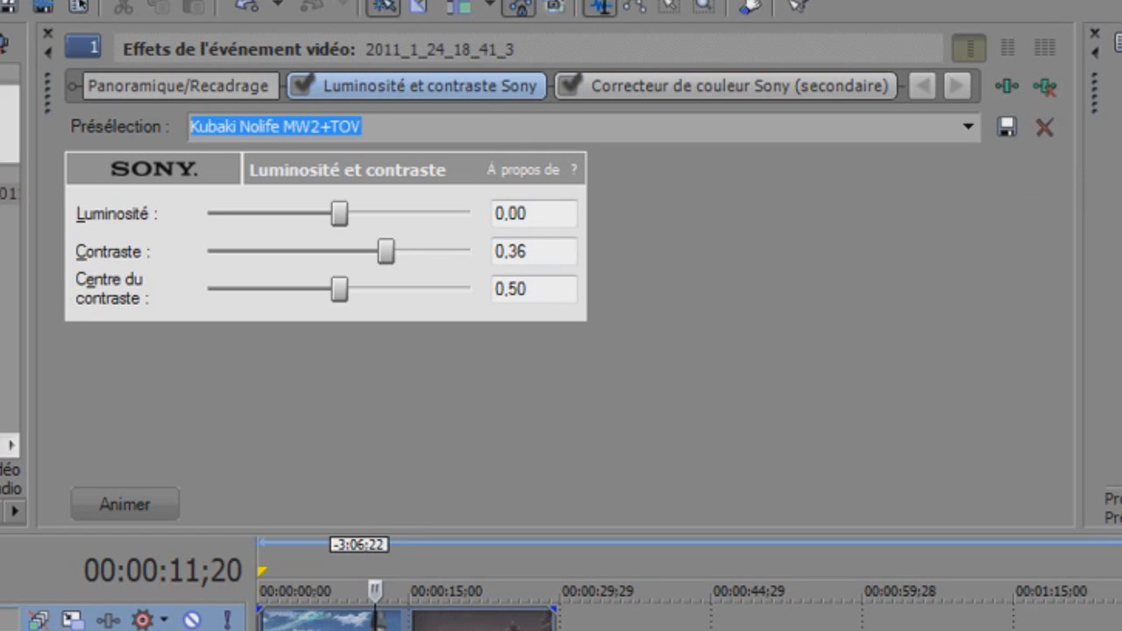
- Apply the Kubaki Nolife MW2+TOV preset to the Correcteur de couleur Sony (secondaire) effect and look through its remaining settings
{"action": "left_click", "coordinate": [739, 86]}
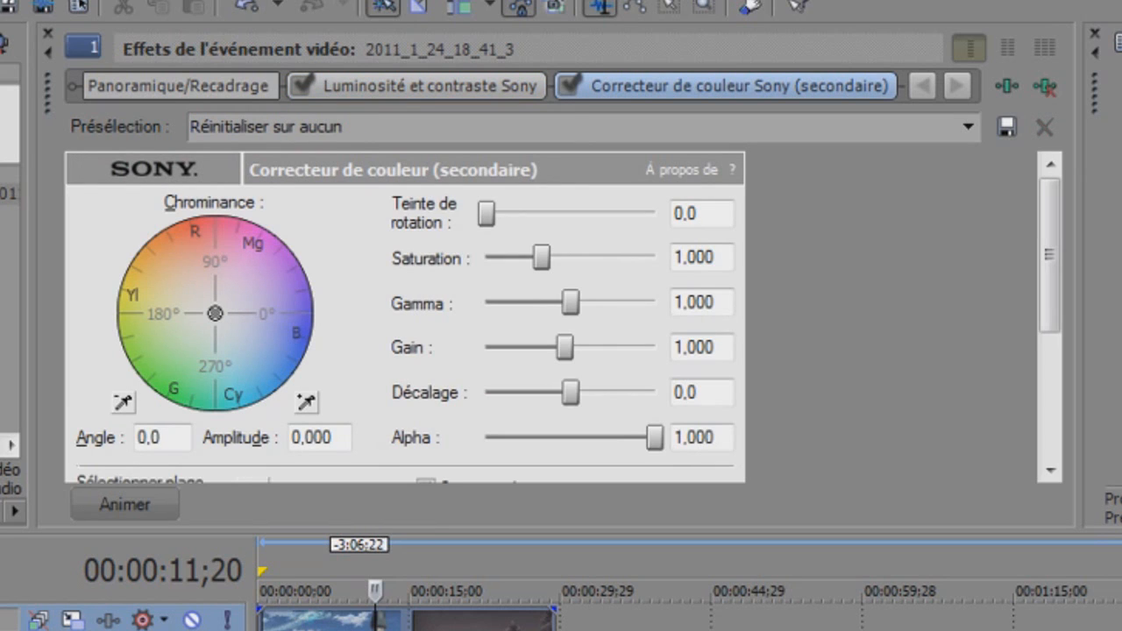
{"action": "left_click", "coordinate": [968, 126]}
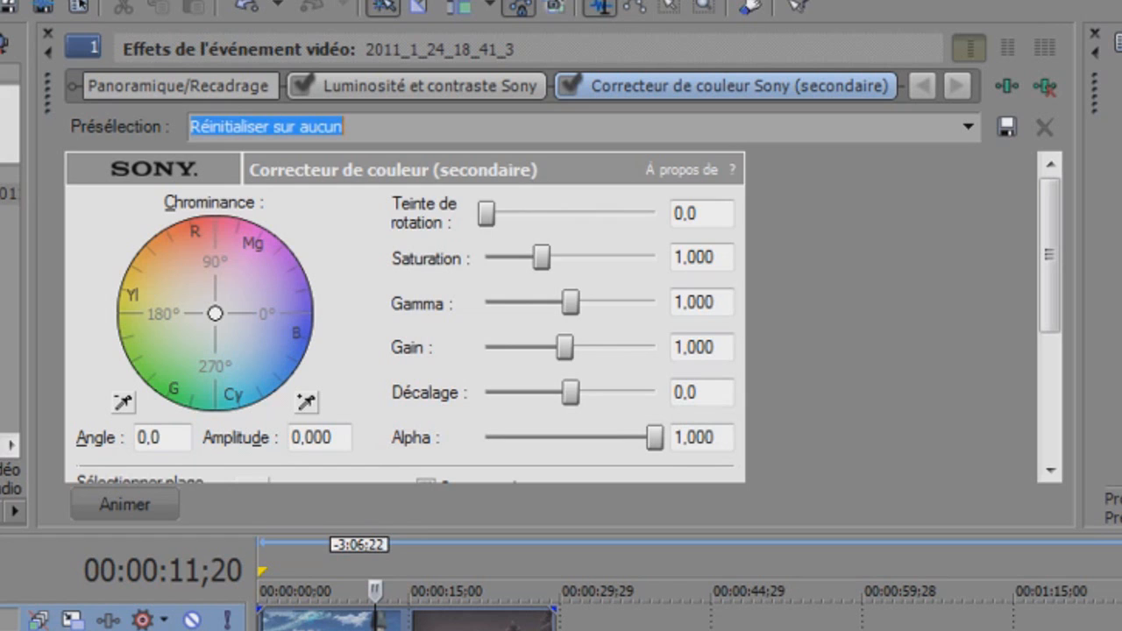
{"action": "key", "text": "Down"}
{"action": "key", "text": "Down"}
{"action": "key", "text": "Down"}
{"action": "key", "text": "Down"}
{"action": "key", "text": "Down"}
{"action": "key", "text": "Down"}
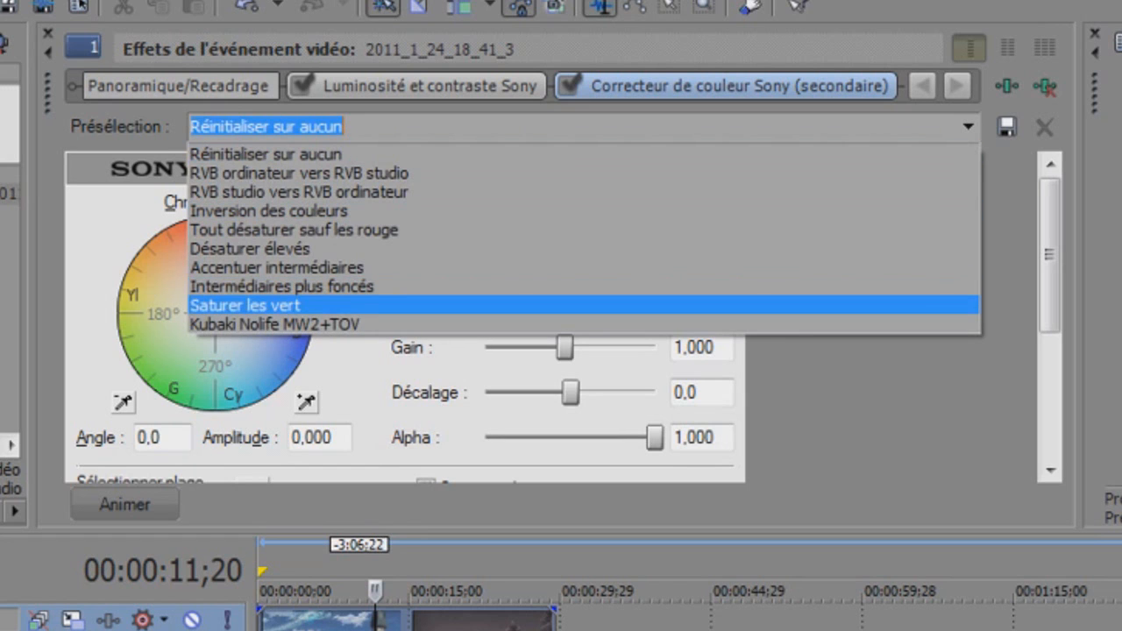
{"action": "key", "text": "Return"}
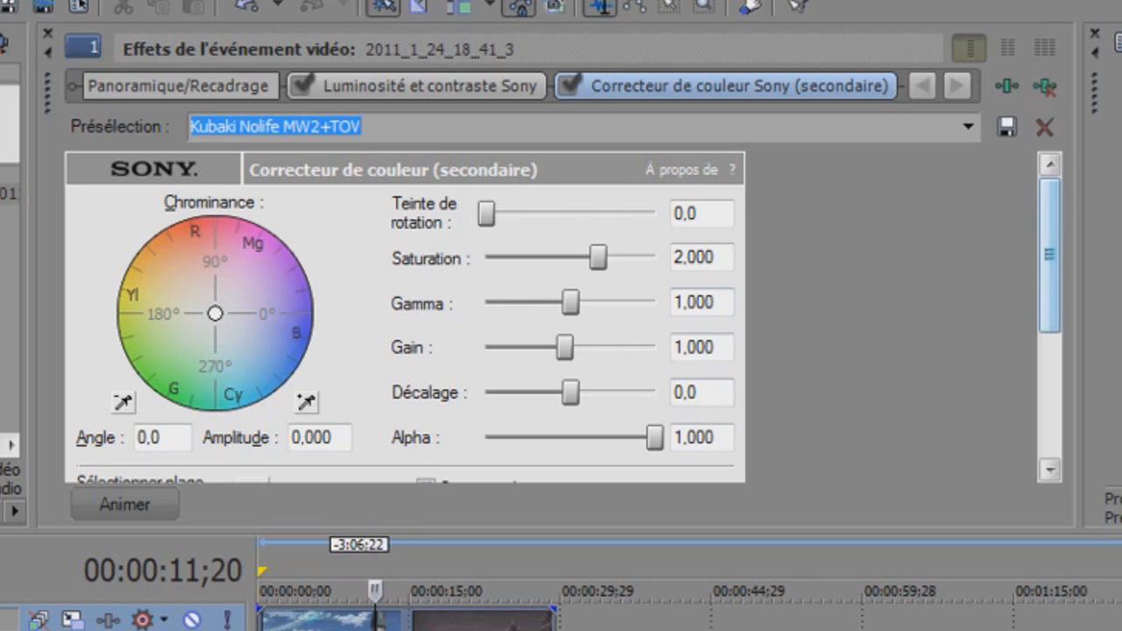
{"action": "scroll", "coordinate": [564, 318], "scroll_direction": "down", "scroll_amount": 5}
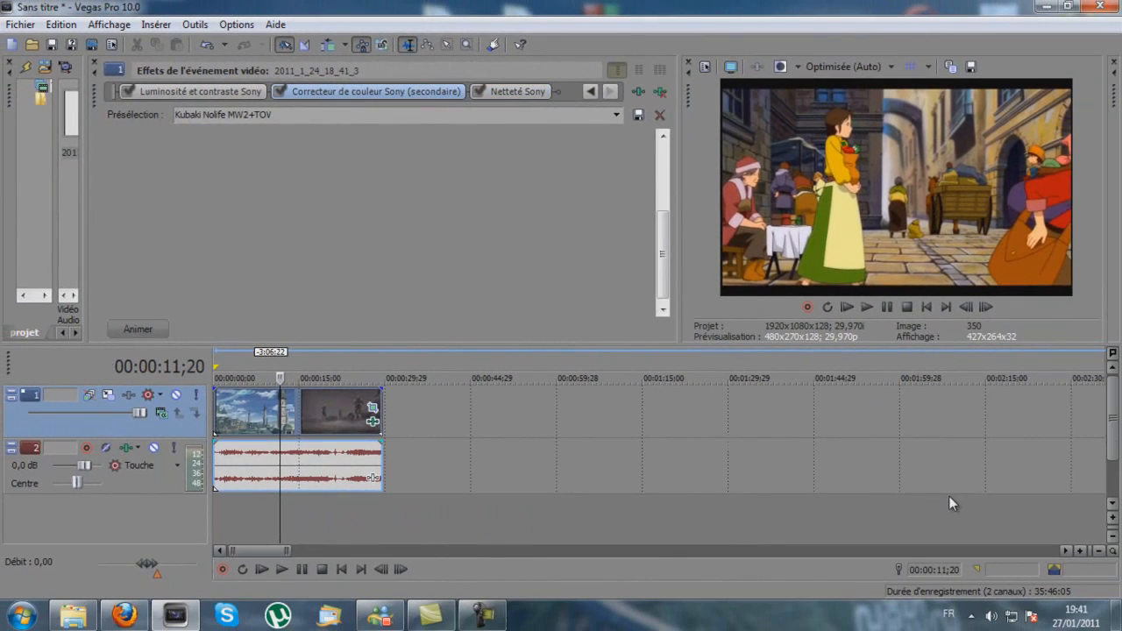
- Apply the Kubaki Nolife MW2 TOV preset to the Netteté Sony effect
{"action": "key", "text": "alt+Down"}
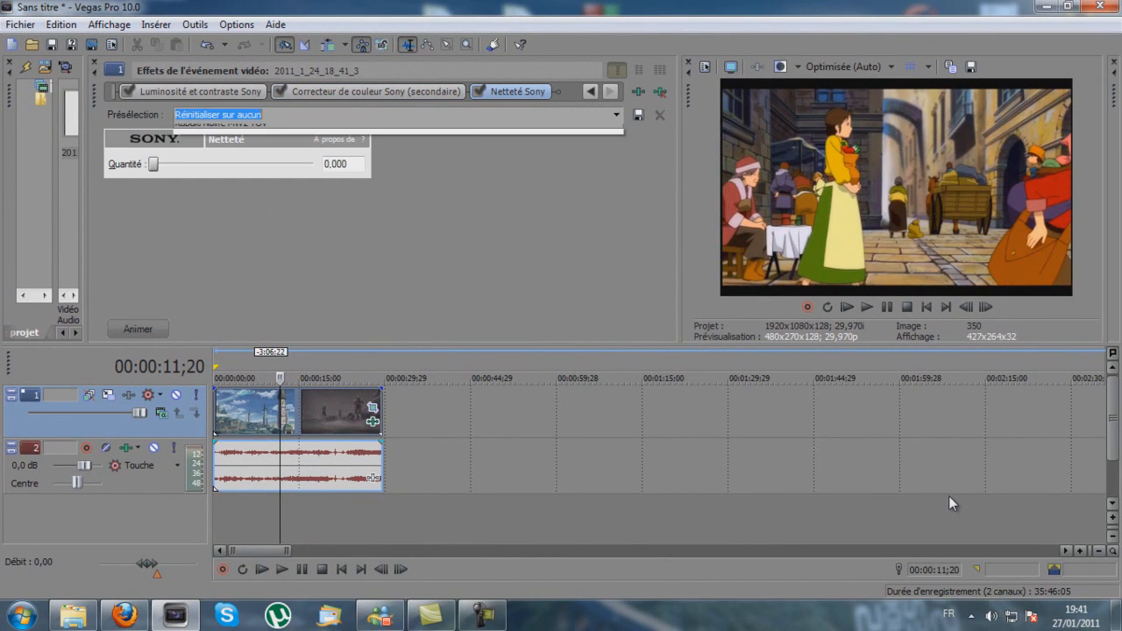
{"action": "key", "text": "Down"}
{"action": "key", "text": "Down"}
{"action": "key", "text": "Down"}
{"action": "key", "text": "Down"}
{"action": "key", "text": "Return"}
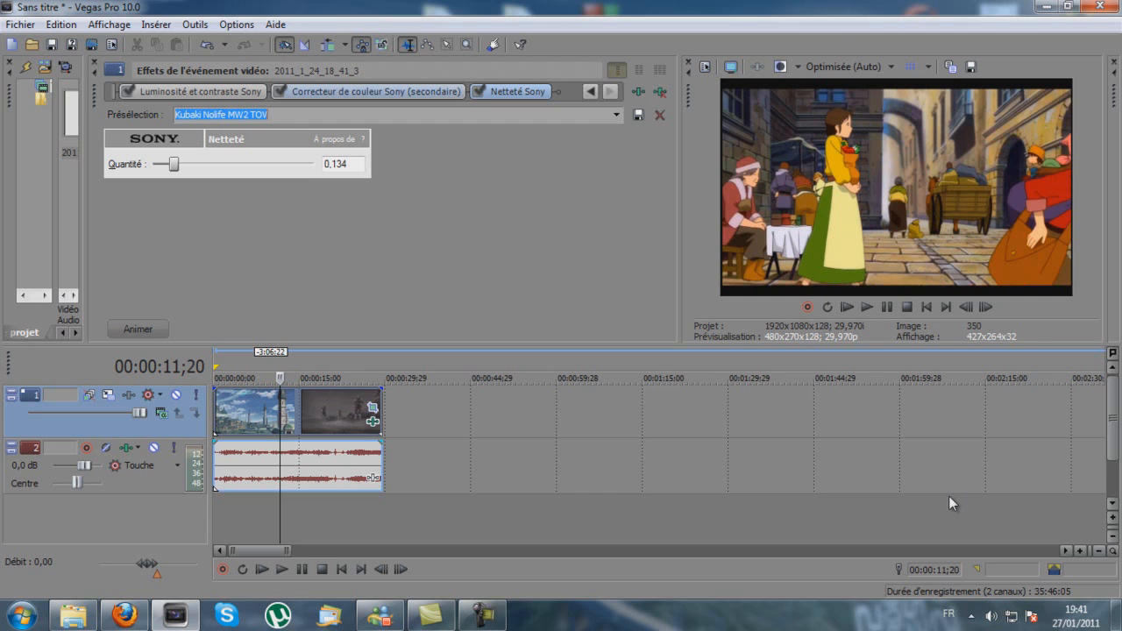
- Select the clip's whole duration on the timeline, 00:00:00;00 to 00:00:29;14, and open the render settings
{"action": "key", "text": "Tab"}
{"action": "key", "text": "space"}
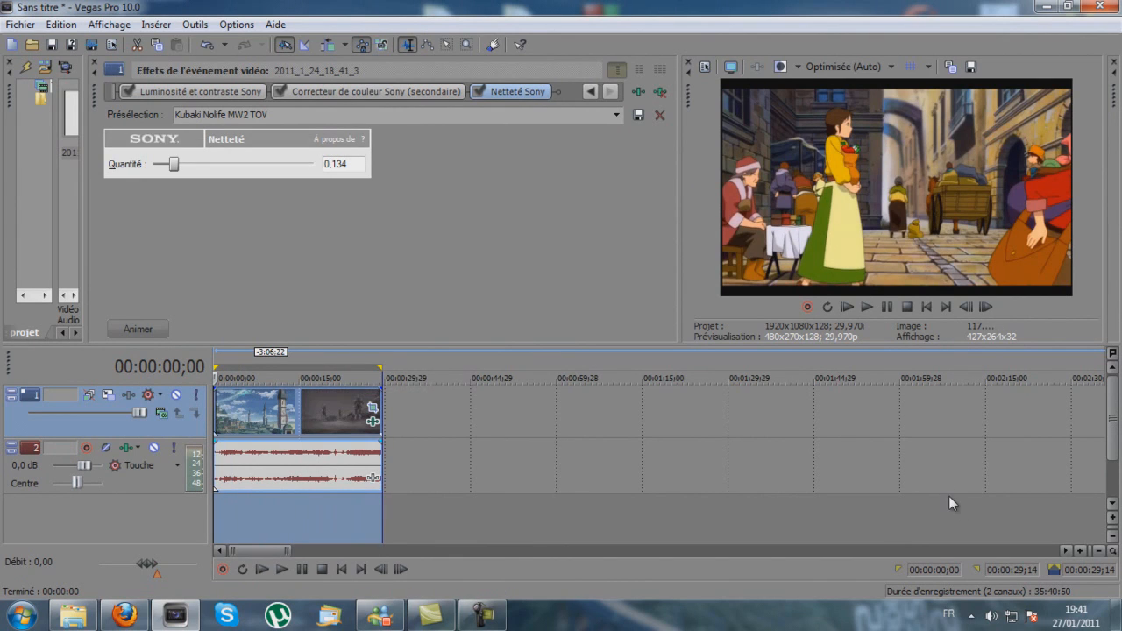
{"action": "key", "text": "alt"}
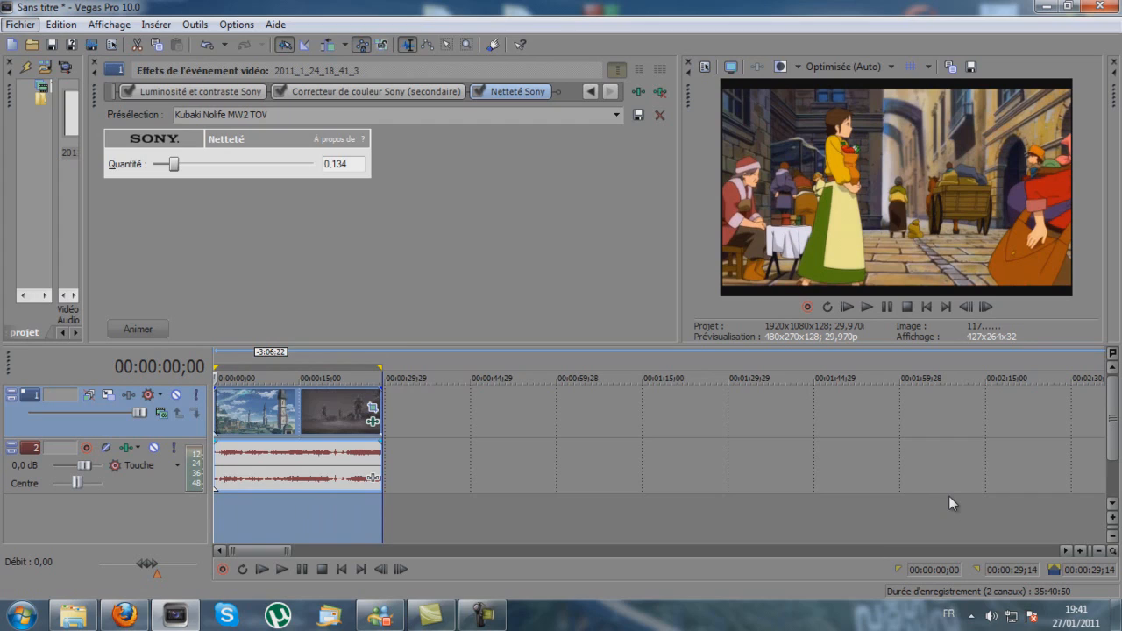
{"action": "key", "text": "Return"}
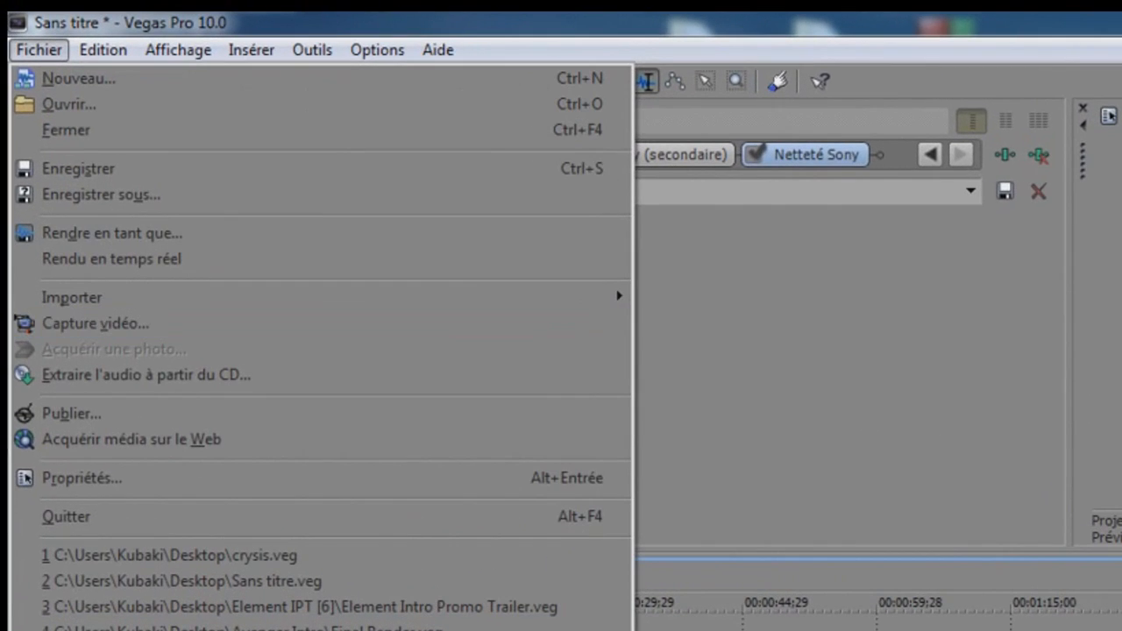
{"action": "left_click", "coordinate": [90, 190]}
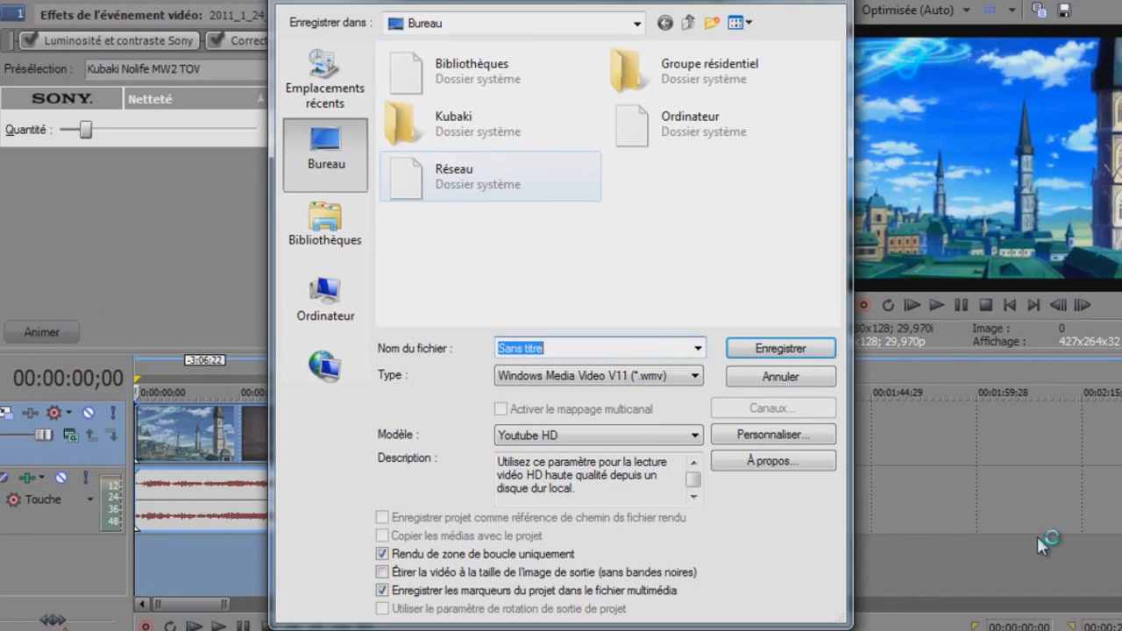
- Keep Windows Media Video V11 (*.wmv) as the render type and Youtube HD as the template
{"action": "key", "text": "Tab"}
{"action": "key", "text": "alt+Down"}
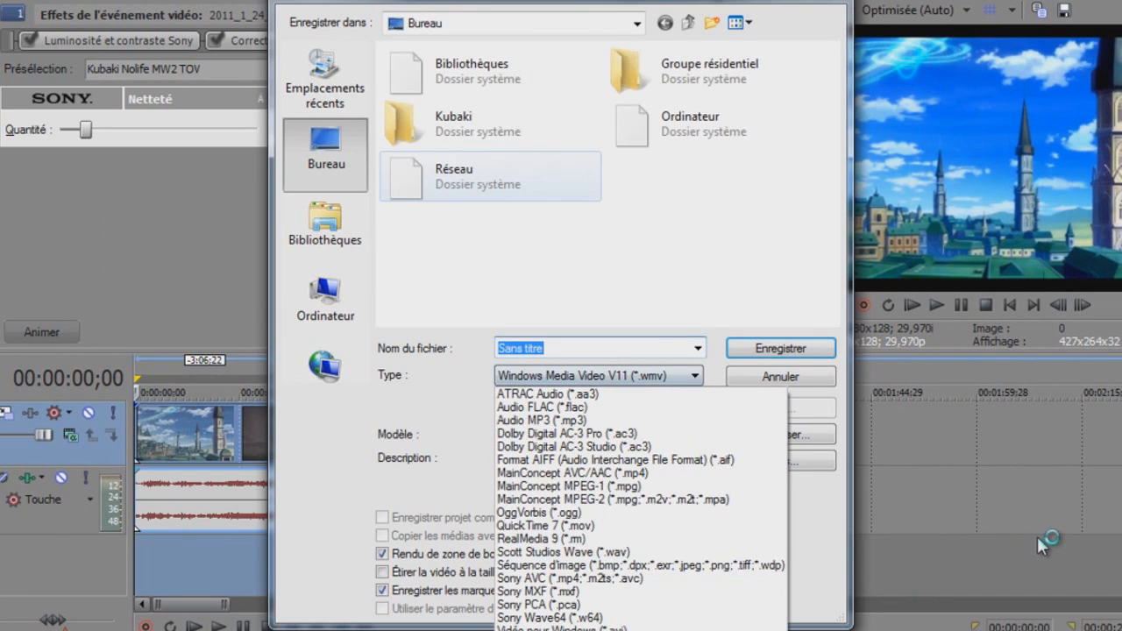
{"action": "key", "text": "Return"}
{"action": "key", "text": "Tab"}
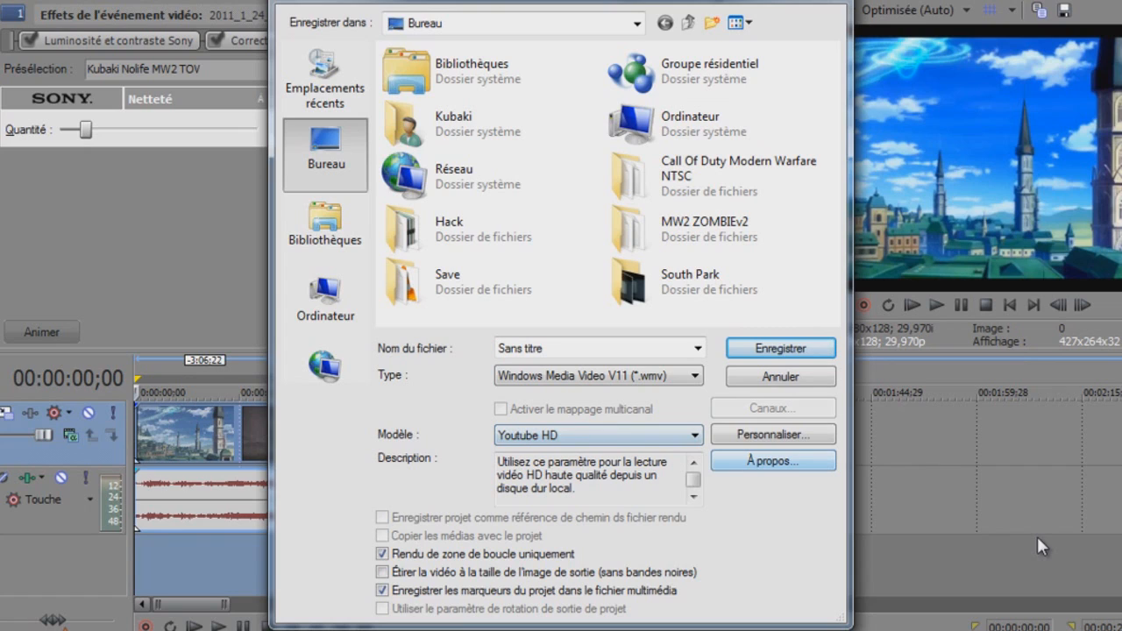
- Check the Youtube HD template's custom audio, video, index and project settings and close them
{"action": "key", "text": "Return"}
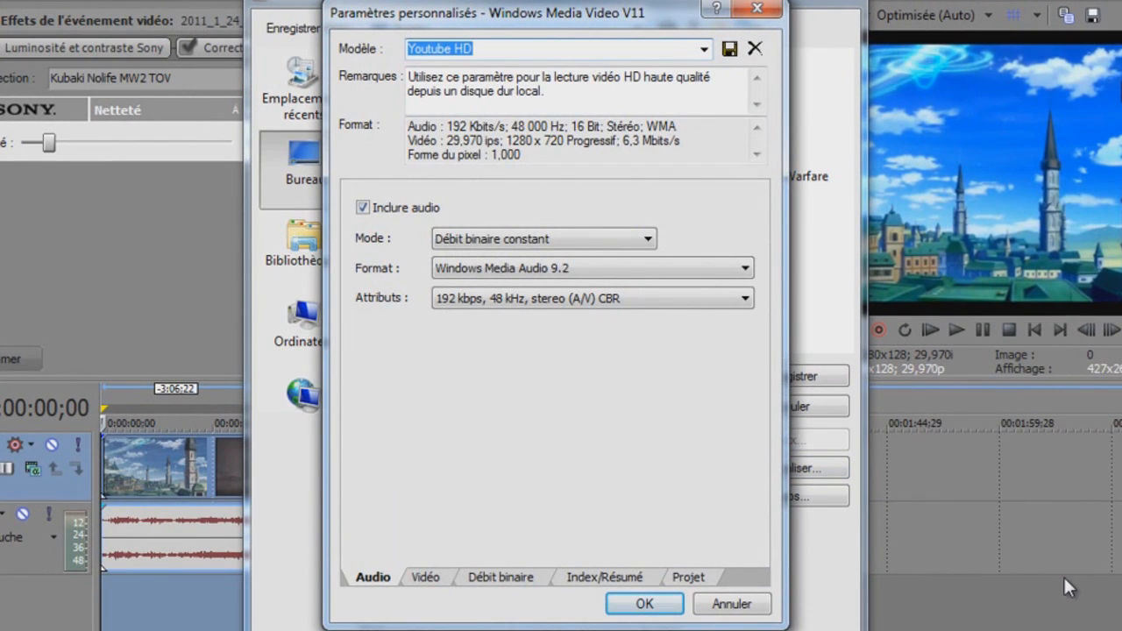
{"action": "key", "text": "Tab"}
{"action": "key", "text": "Tab"}
{"action": "key", "text": "Tab"}
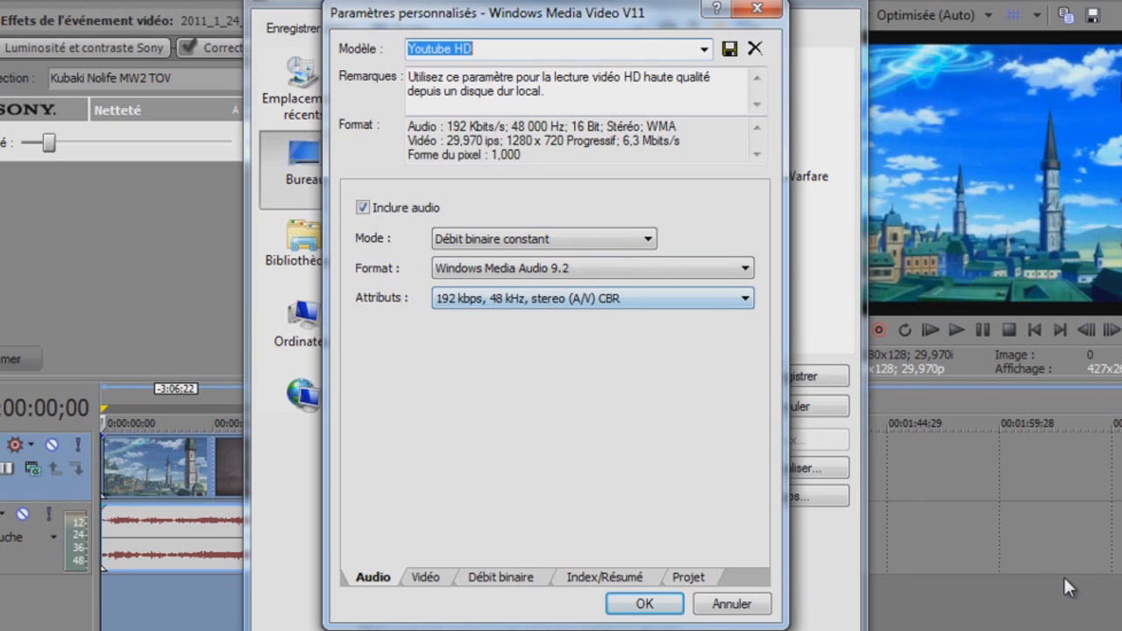
{"action": "key", "text": "ctrl+Tab"}
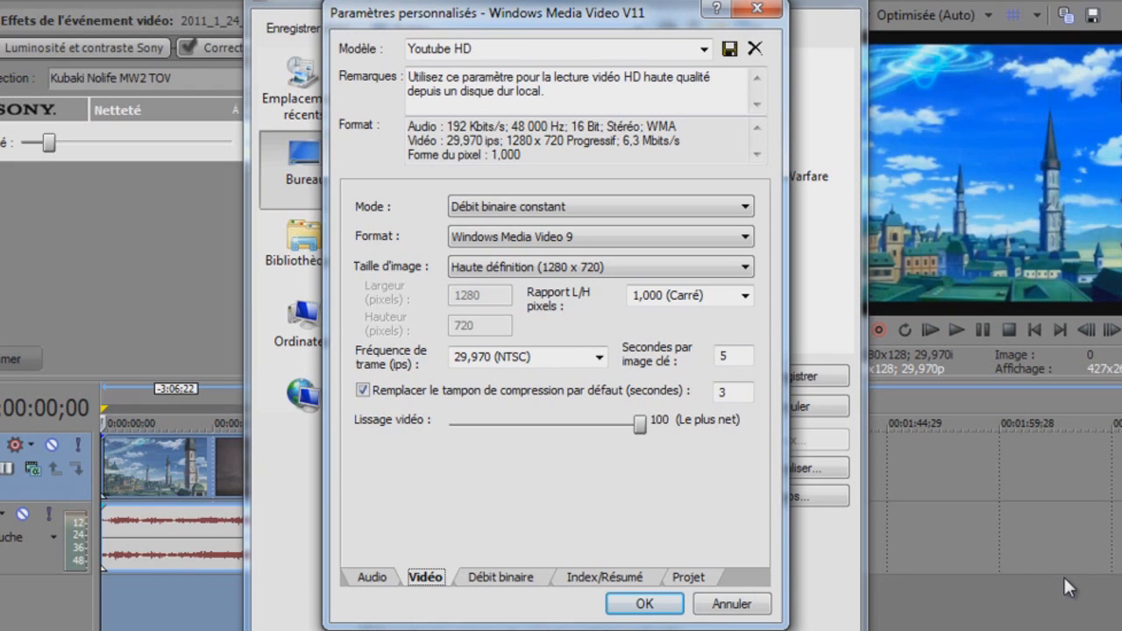
{"action": "key", "text": "ctrl+Tab"}
{"action": "key", "text": "ctrl+Tab"}
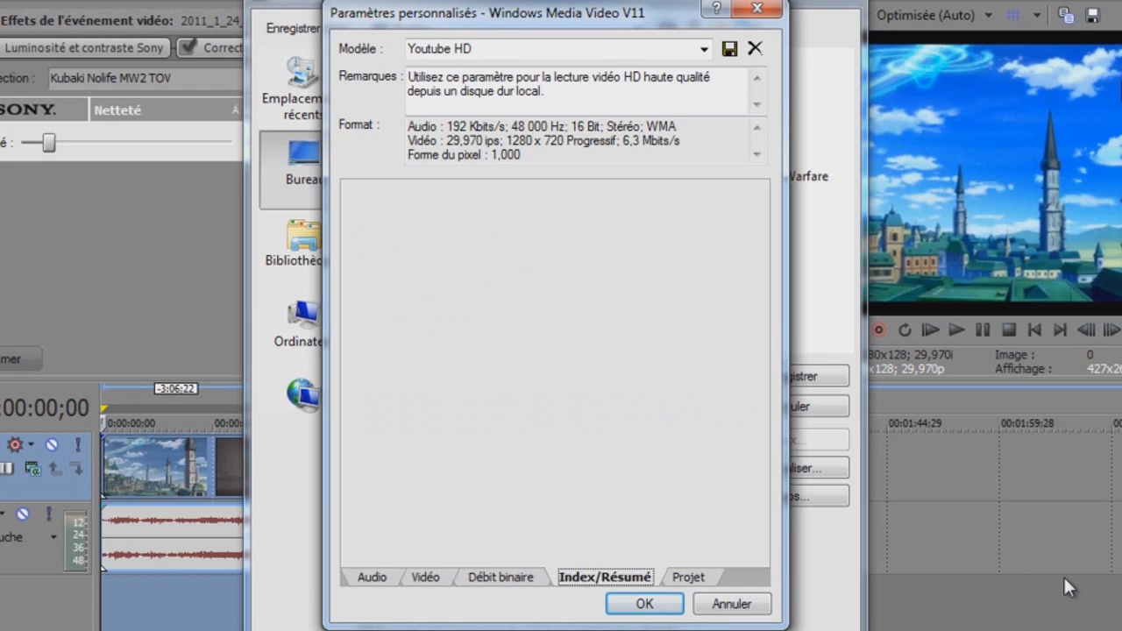
{"action": "key", "text": "ctrl+Tab"}
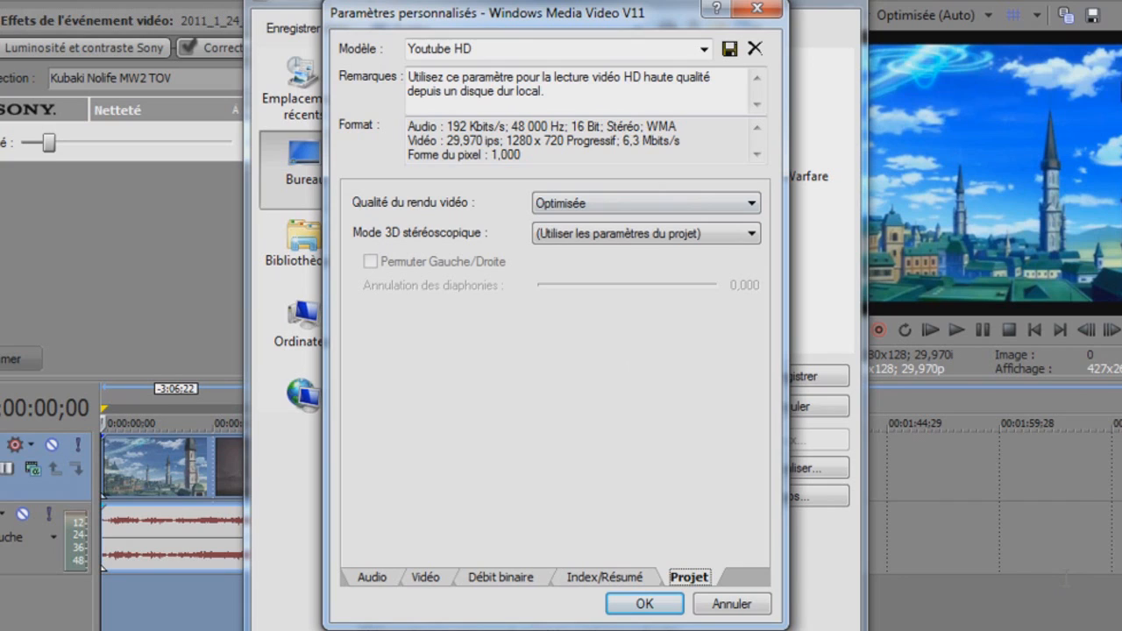
{"action": "key", "text": "Tab"}
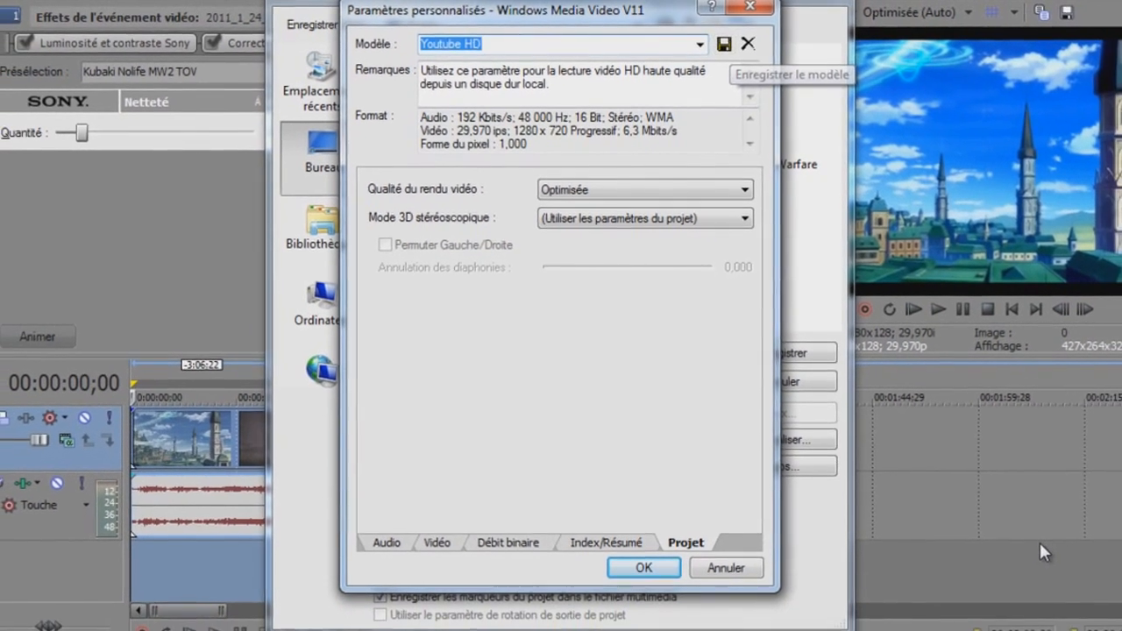
{"action": "key", "text": "Return"}
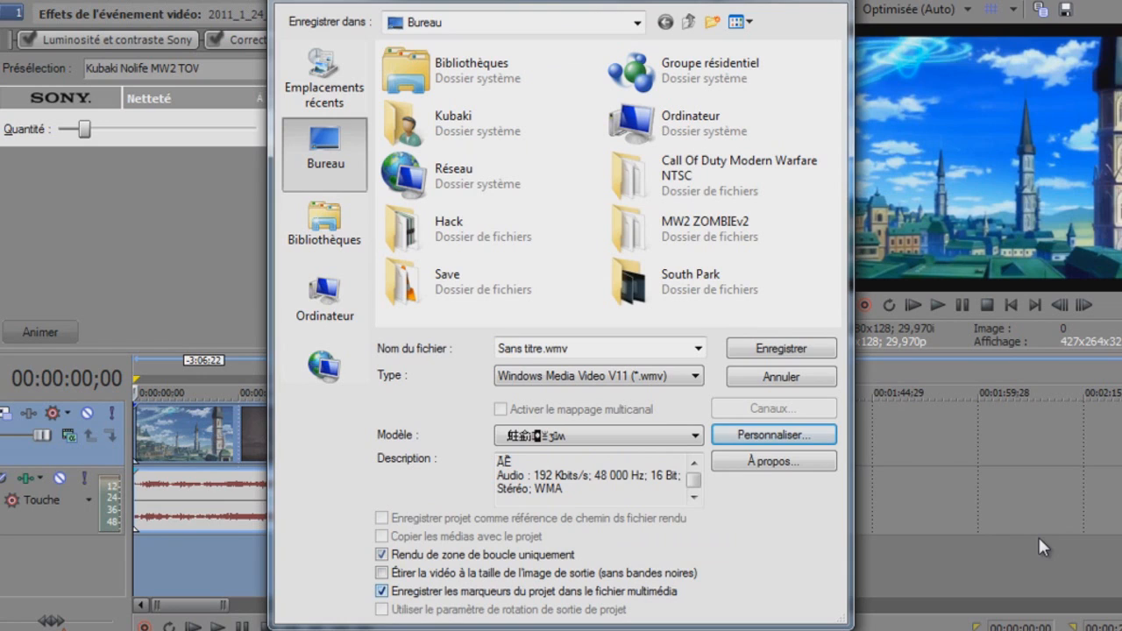
- Reselect the Youtube HD template and start rendering the selected region as Sans titre.wmv
{"action": "key", "text": "alt+Down"}
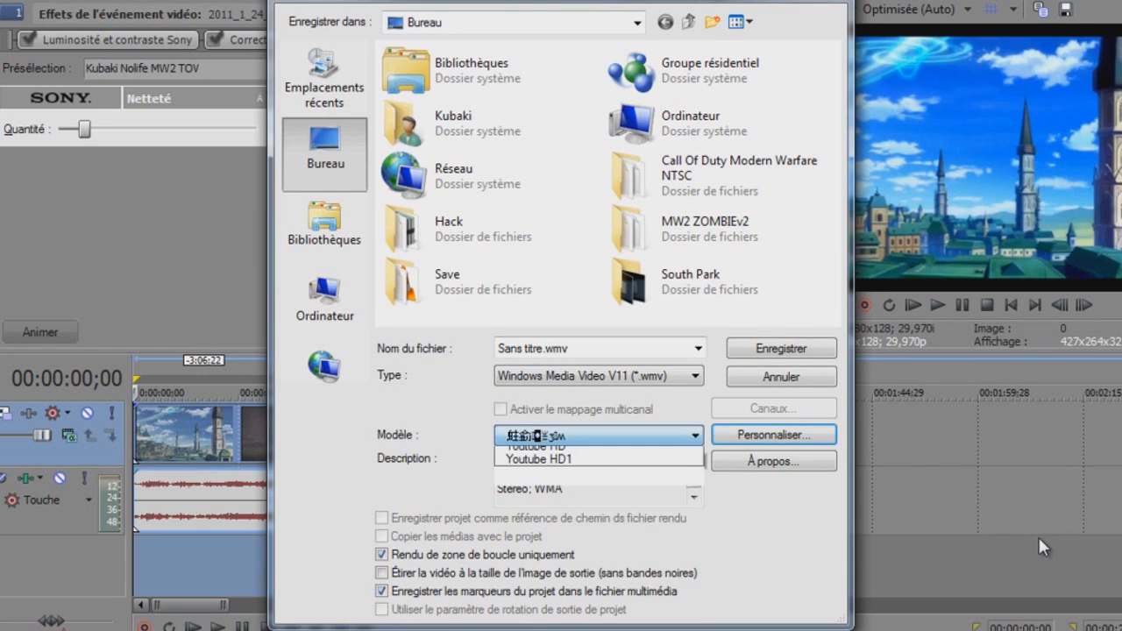
{"action": "key", "text": "Return"}
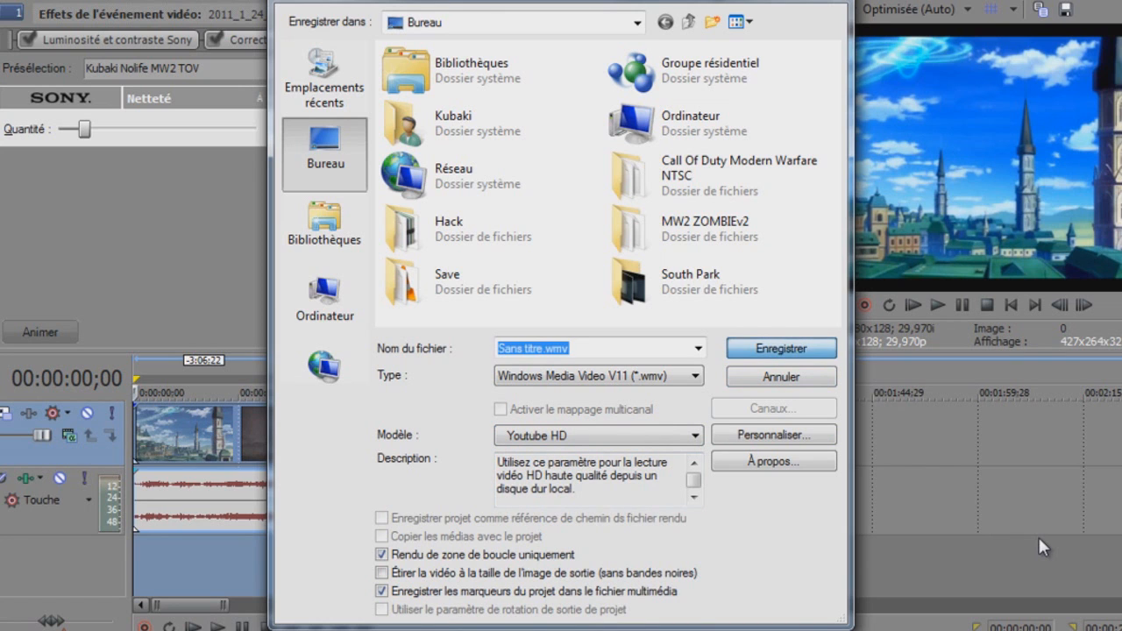
{"action": "key", "text": "Escape"}
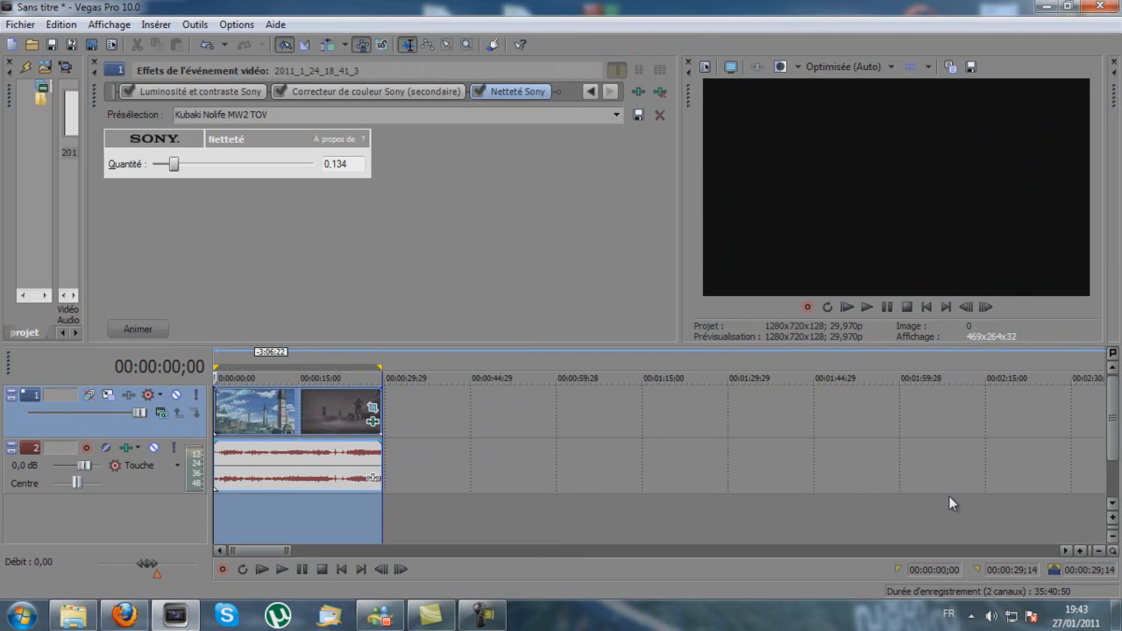